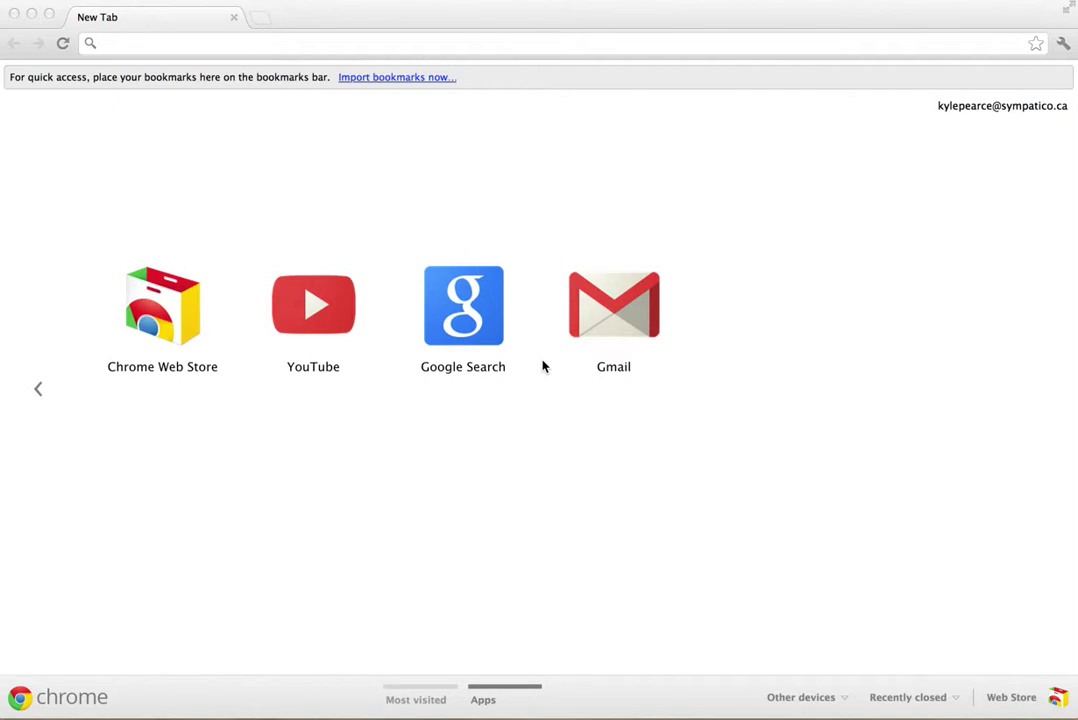
Load google.com in Chrome and go to Google Drive from the Google bar.
left_click(208, 42)
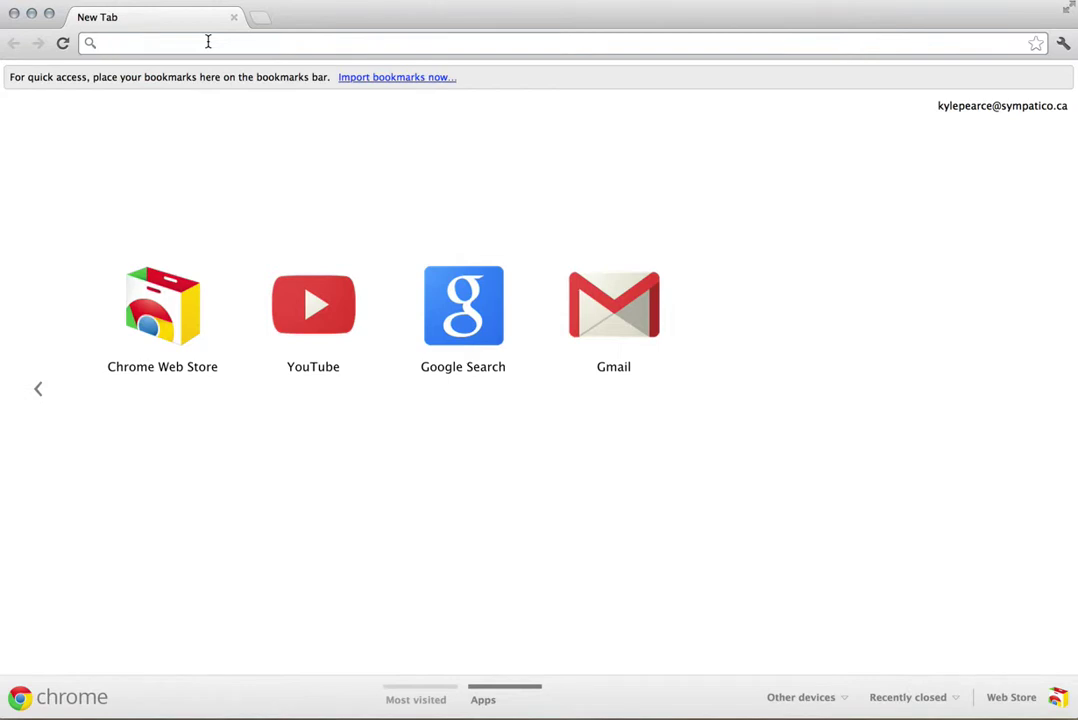
type("google.c")
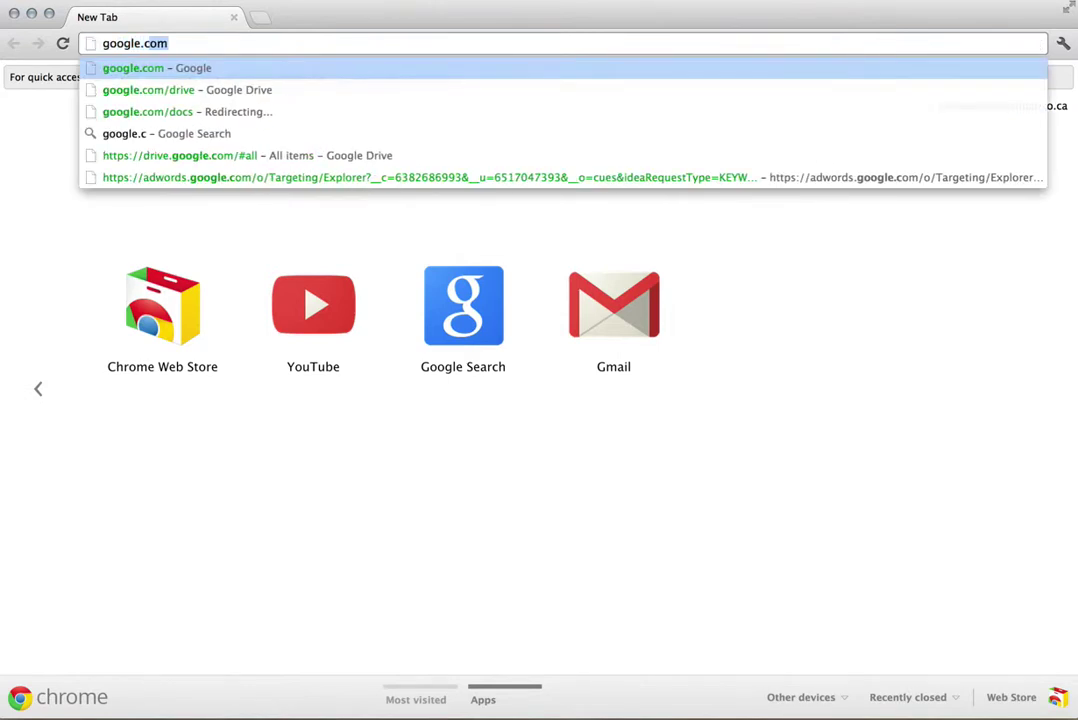
key("Return")
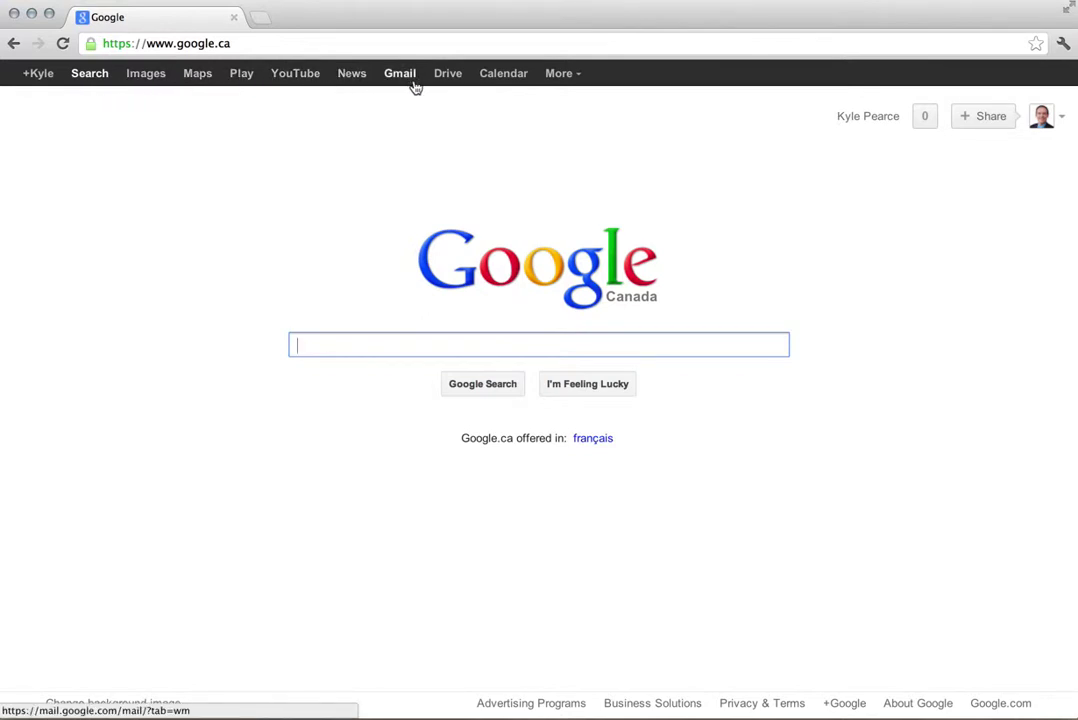
left_click(560, 75)
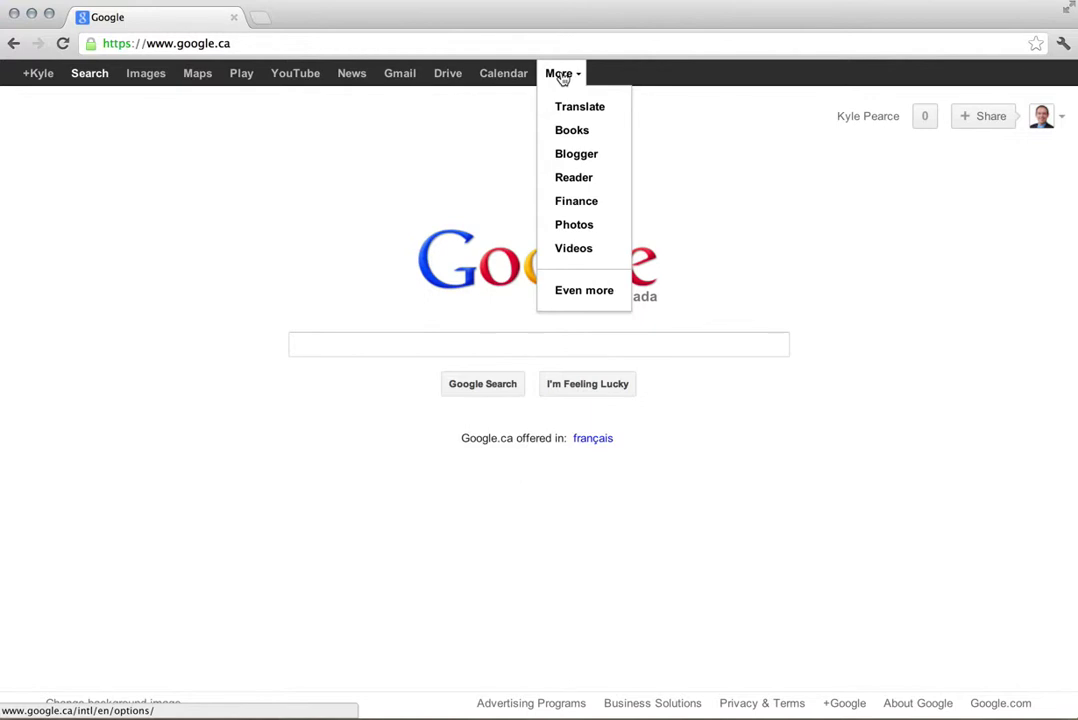
left_click(447, 77)
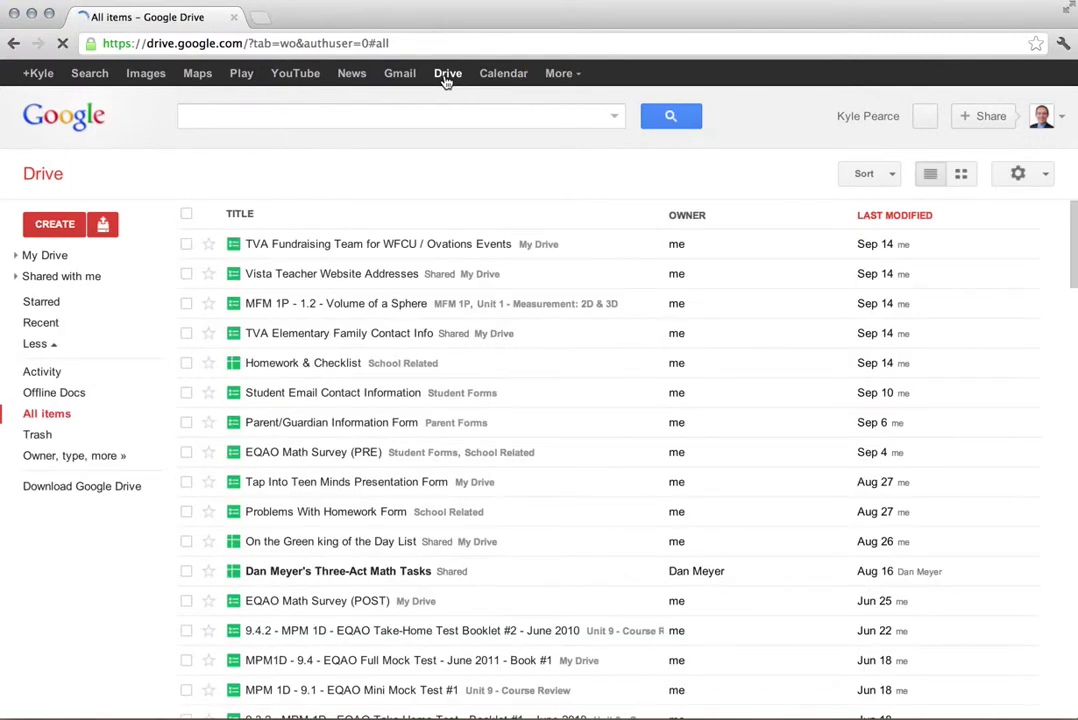
Browse the Google Drive All items file list, scrolling down and back to the top.
left_click(338, 313)
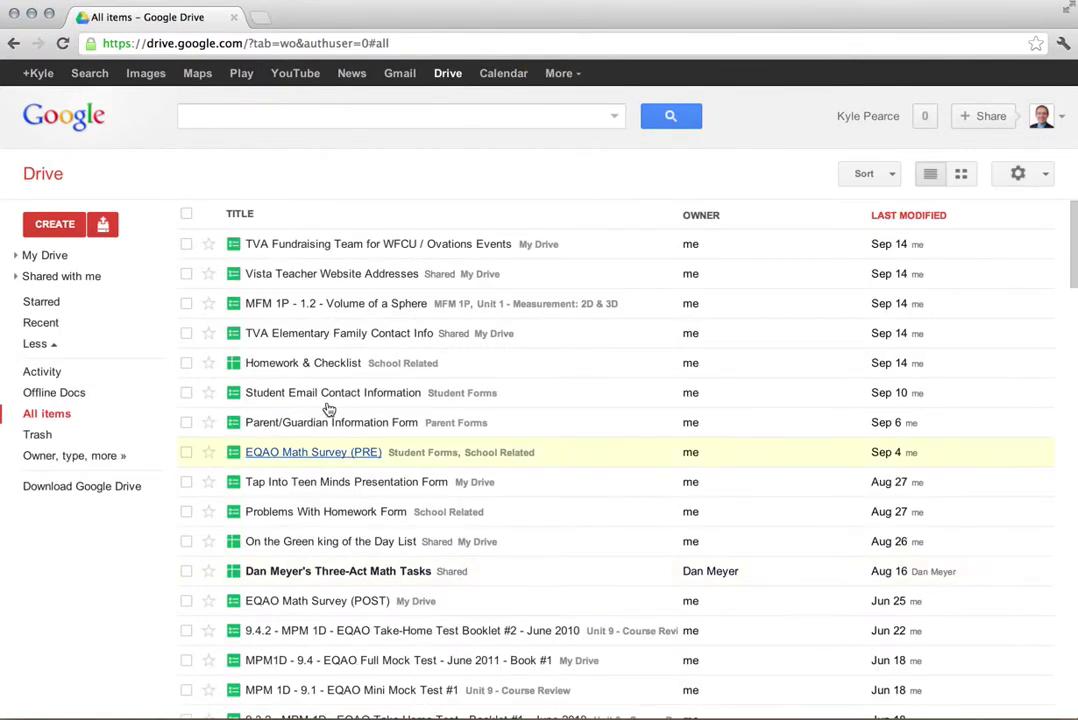
scroll(403, 485, "down", 15)
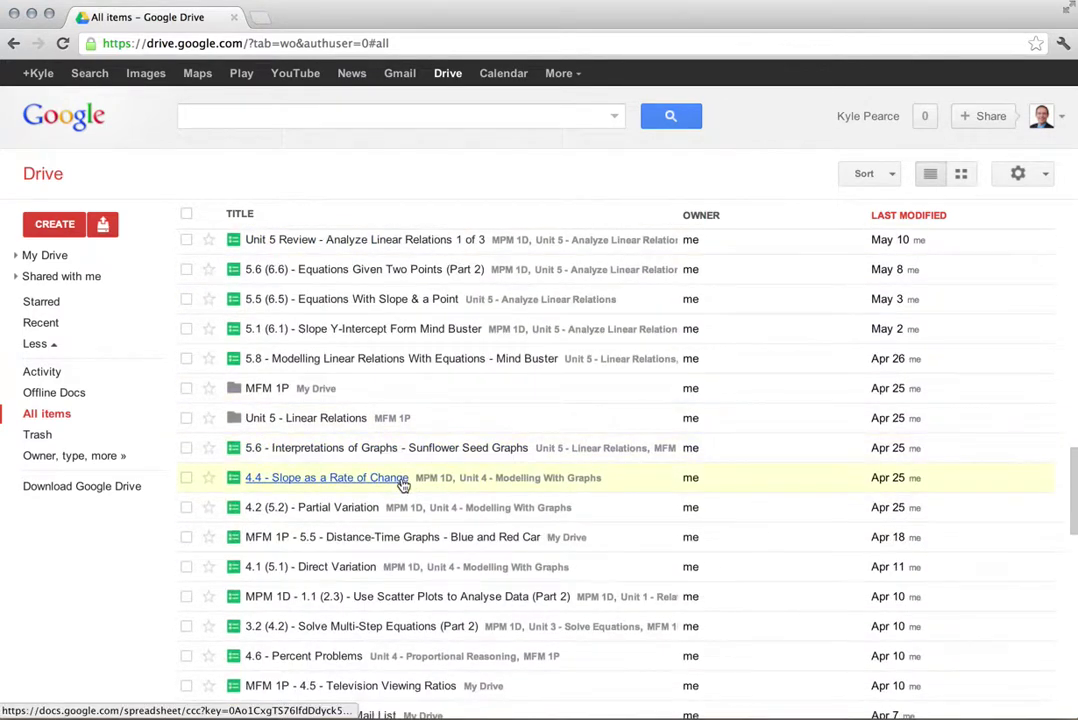
scroll(403, 485, "down", 10)
scroll(403, 485, "up", 15)
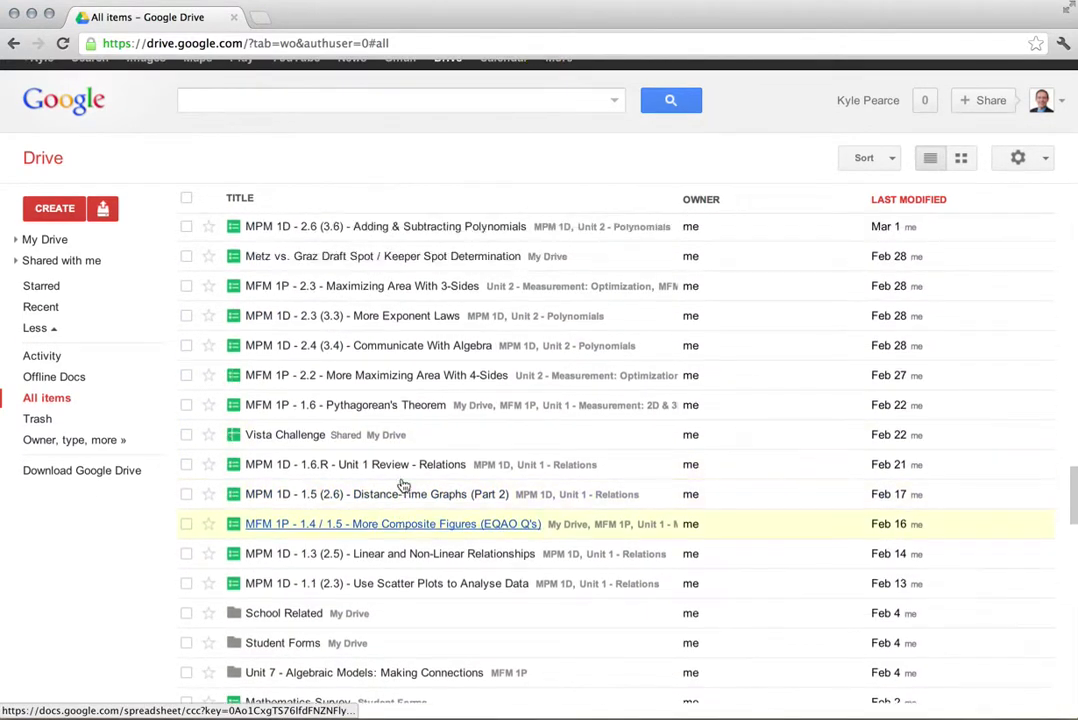
scroll(403, 485, "up", 15)
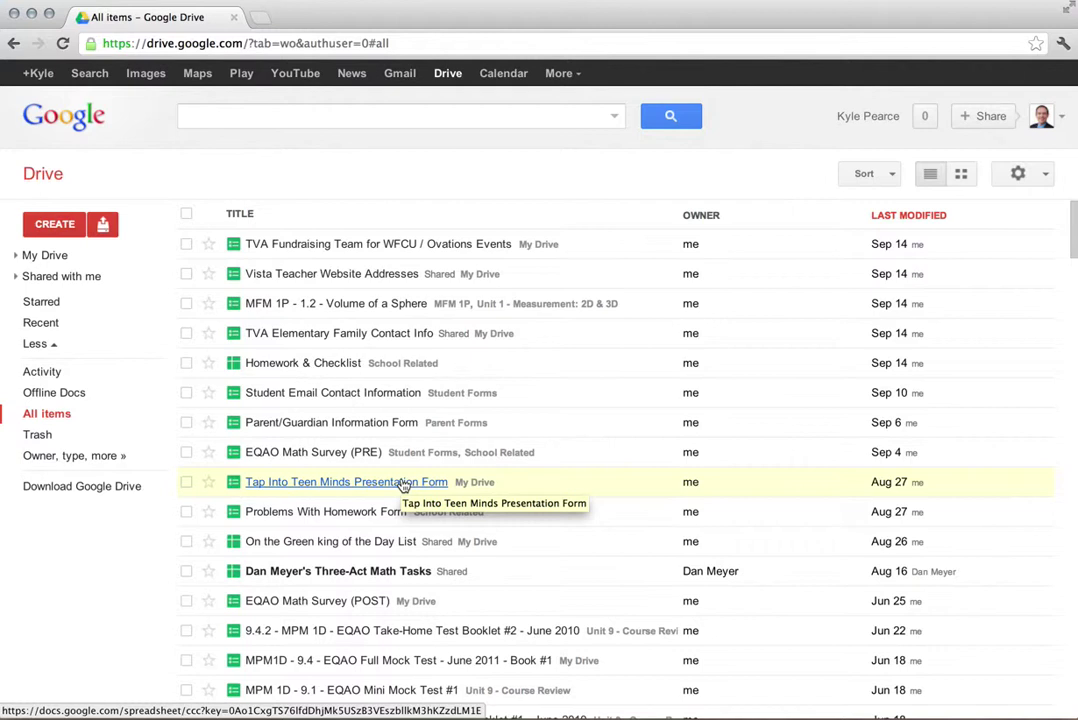
left_click(52, 225)
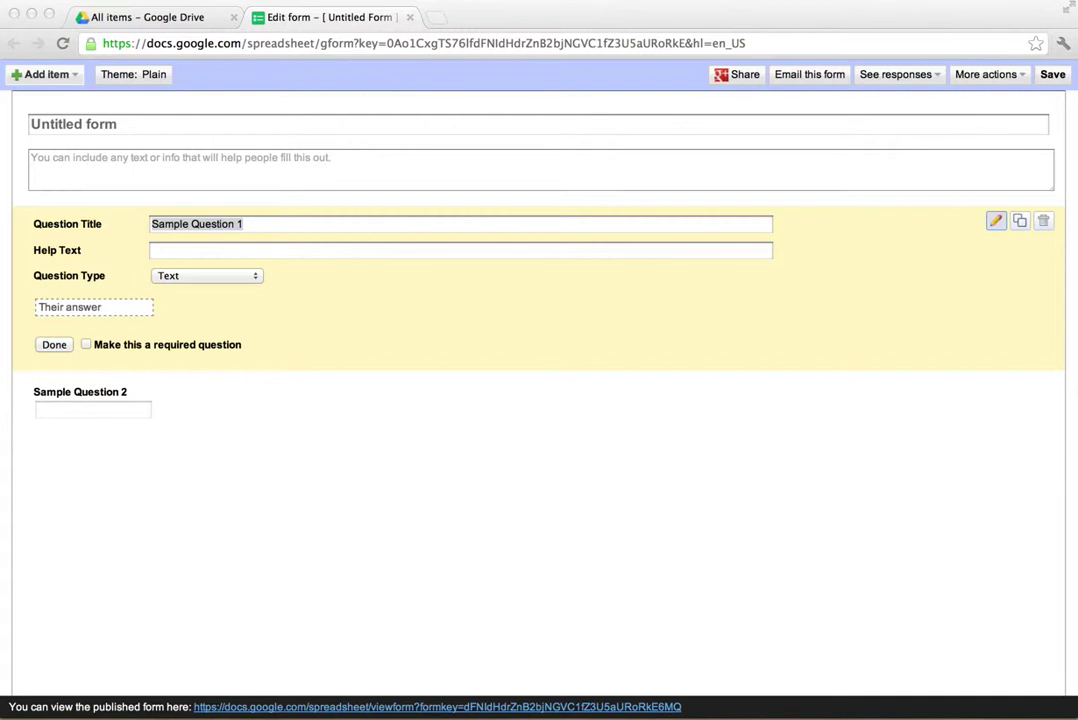
Replace the 'Untitled form' title with 'Test Form'.
left_click(153, 122)
left_click(119, 123)
triple_click(119, 123)
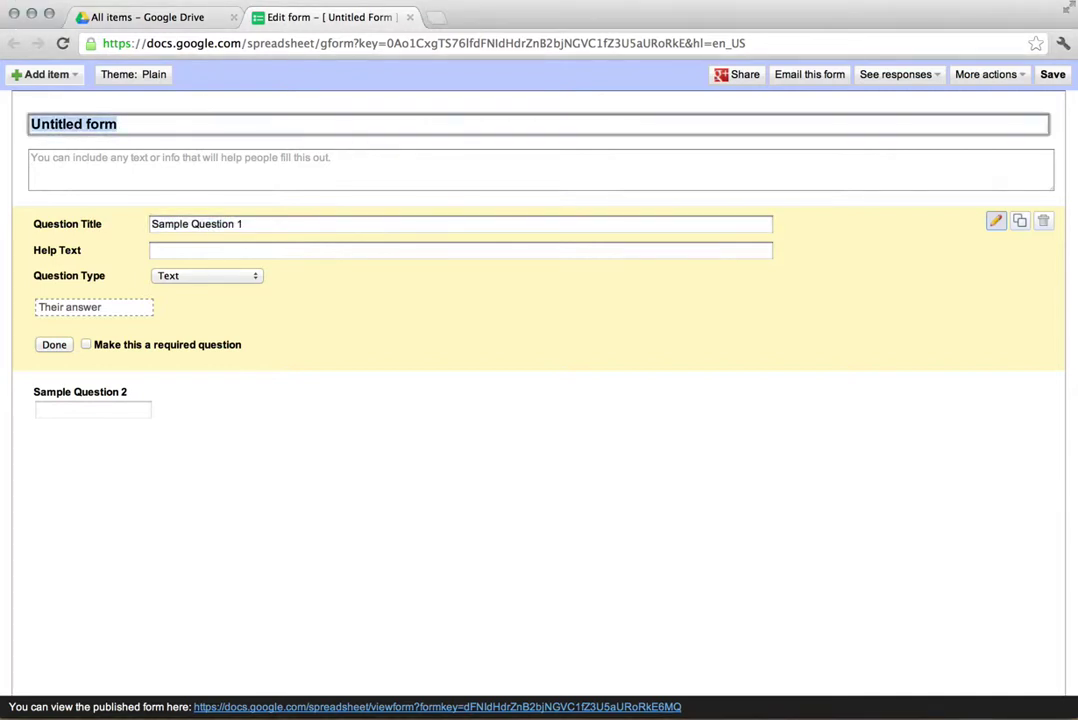
type("Test Form")
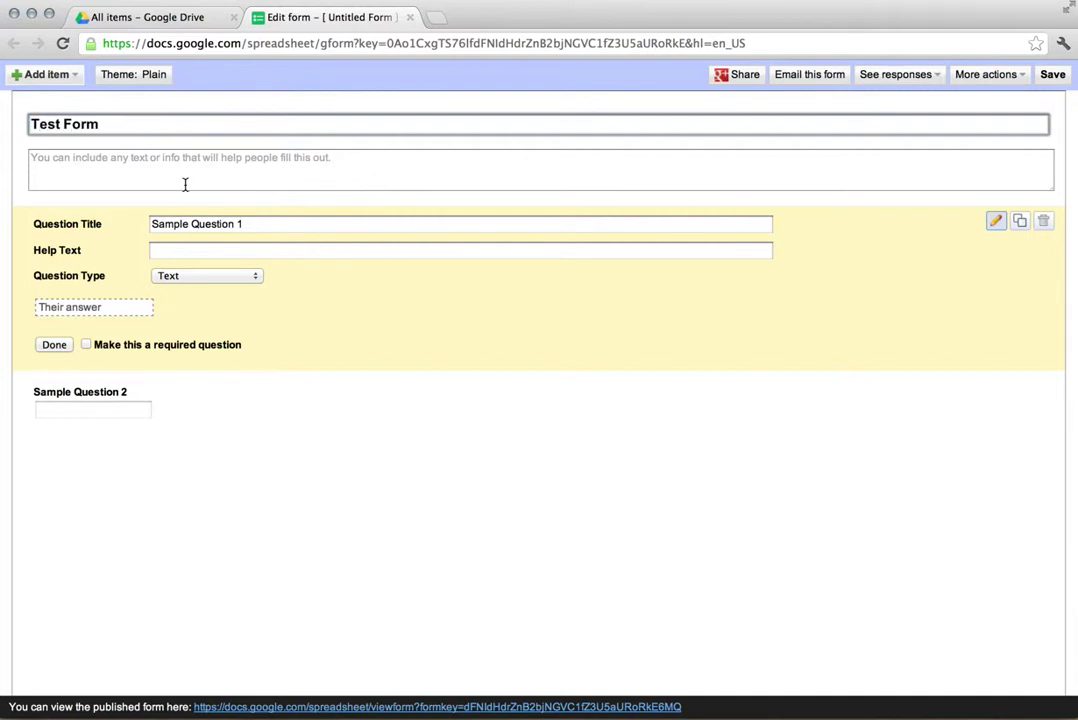
left_click(267, 223)
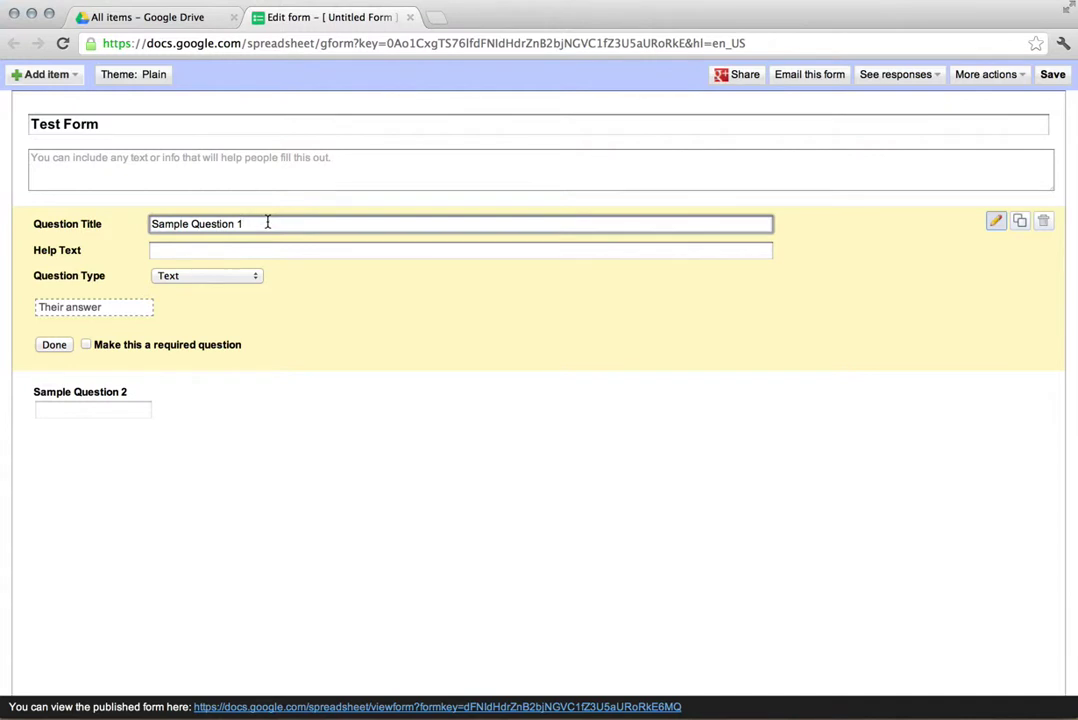
Rename Sample Question 1 to 'Last Name', keep it a Text question, and make it required.
key("super+a")
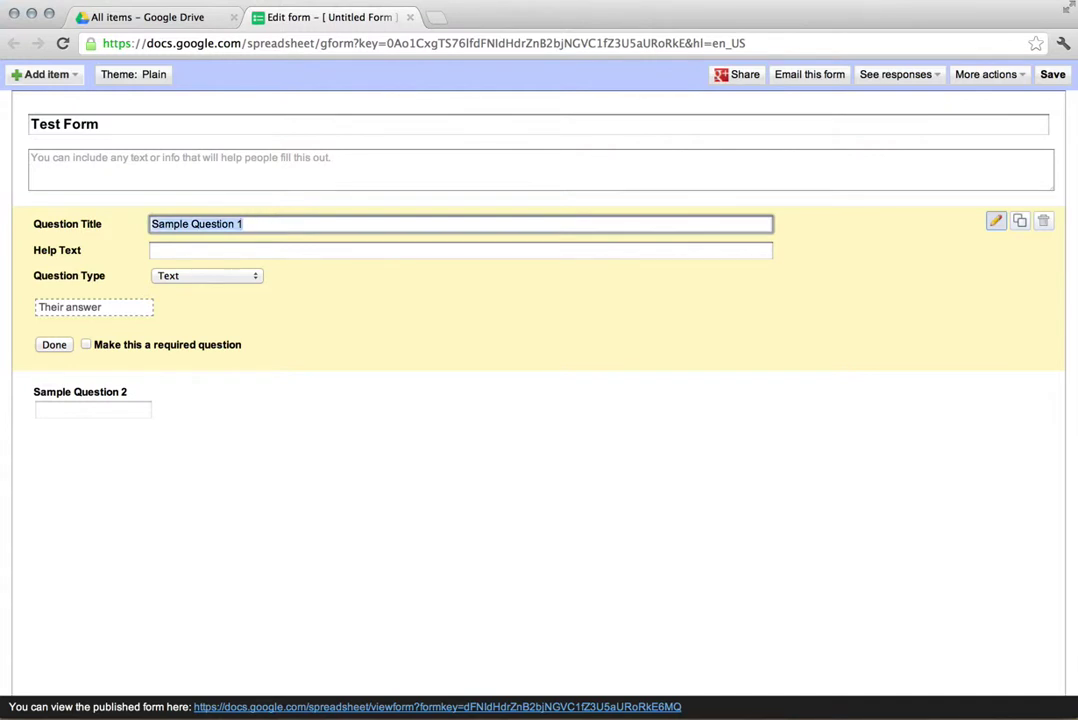
type("Last Name:")
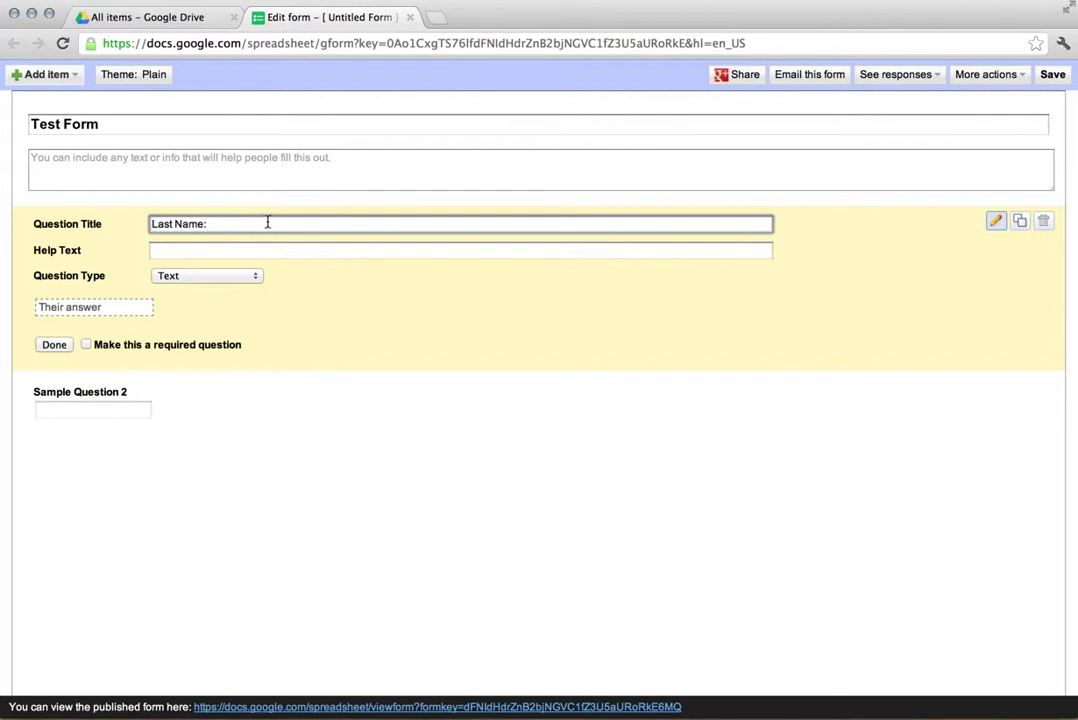
left_click(258, 278)
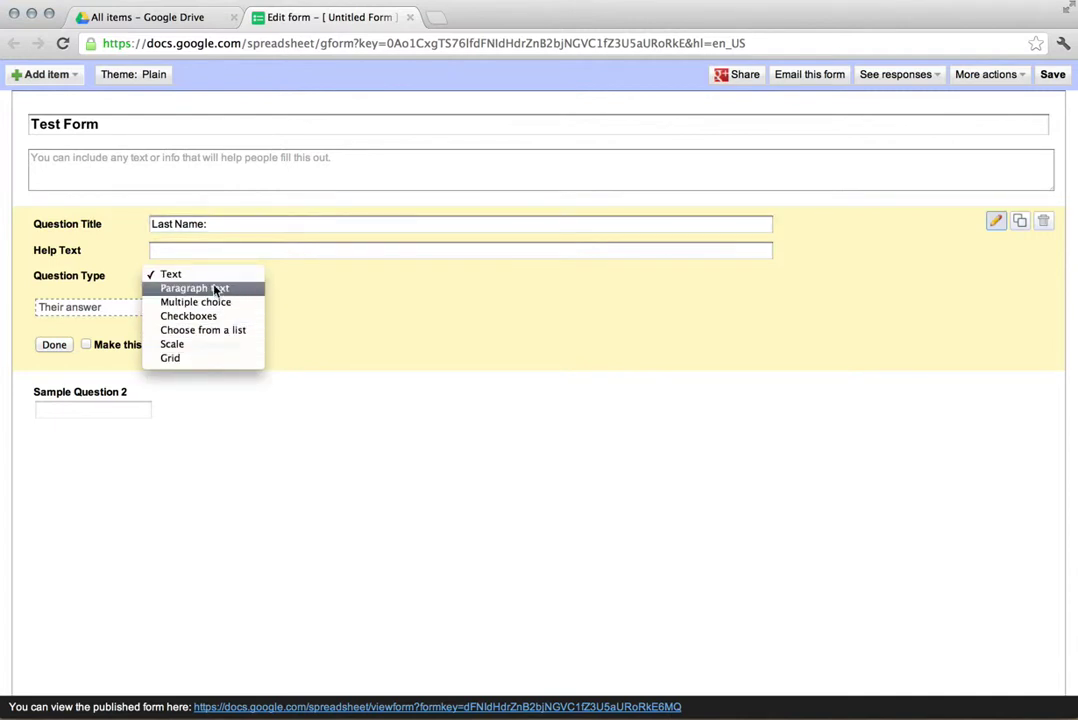
left_click(212, 276)
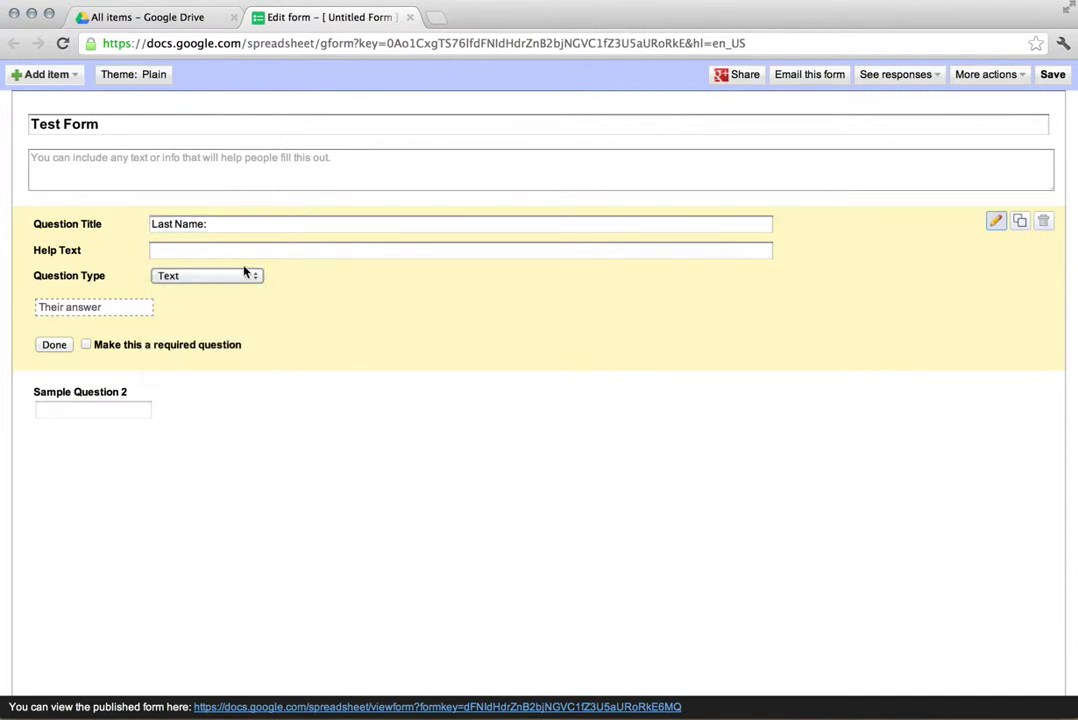
left_click(87, 345)
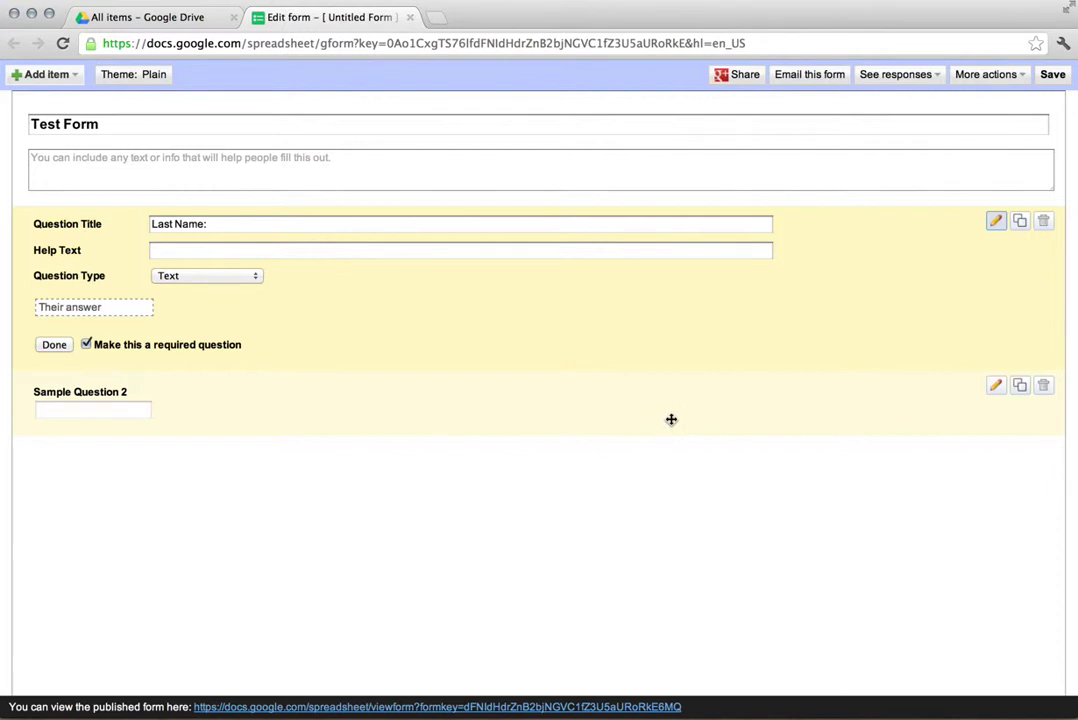
Rename Sample Question 2 to 'First Name:' and make it required.
left_click(997, 389)
left_click(262, 292)
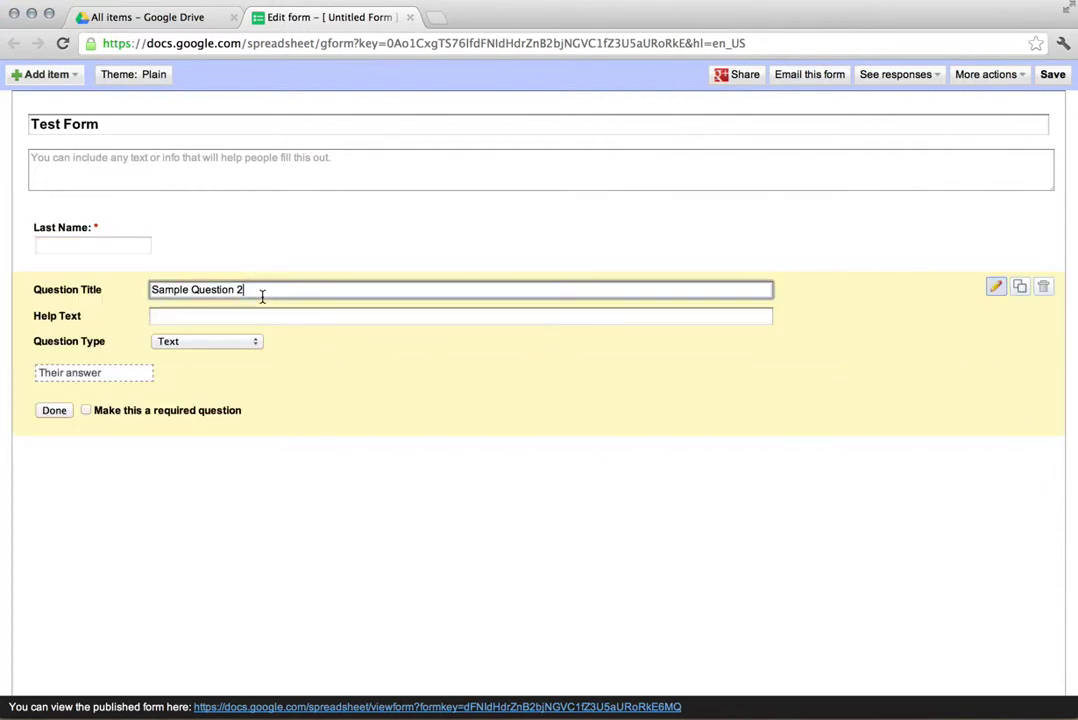
key("super+a")
type("First Name:")
left_click(87, 411)
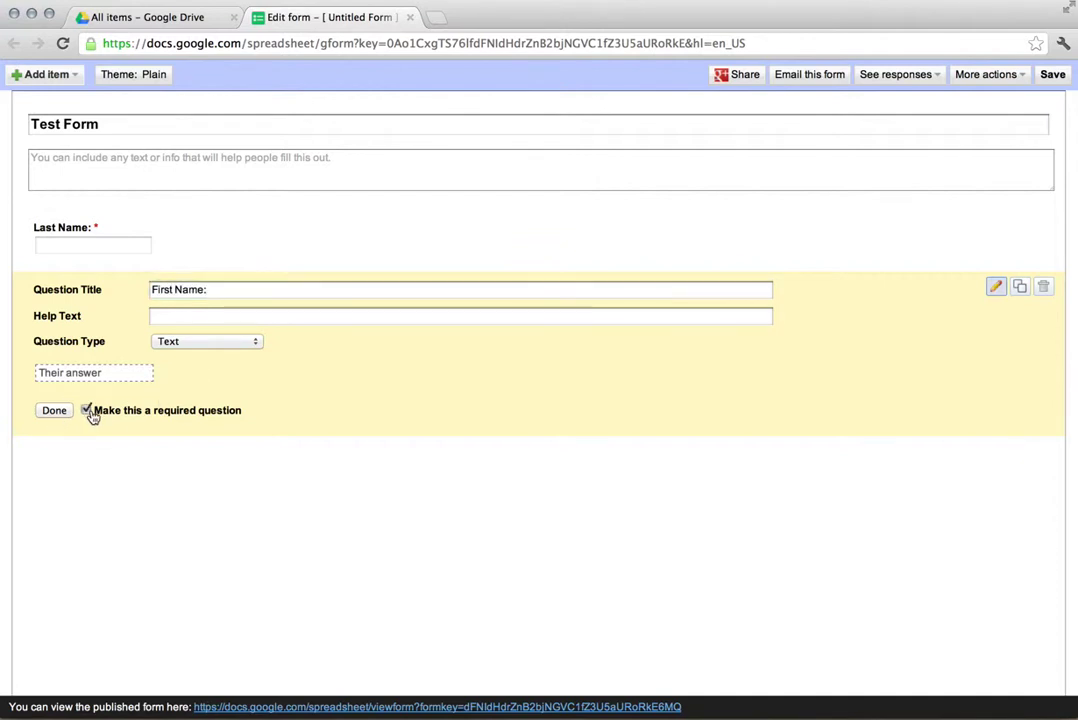
left_click(54, 411)
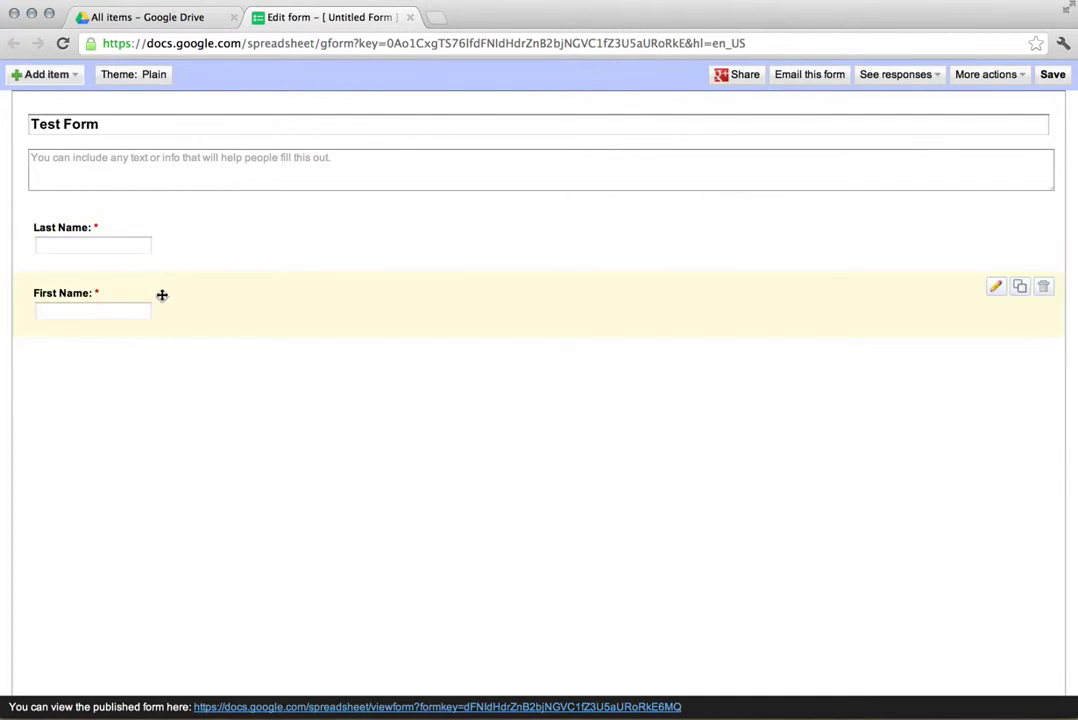
Add a multiple-choice question titled 'The answer to question a) on your iPad is:'.
left_click(55, 77)
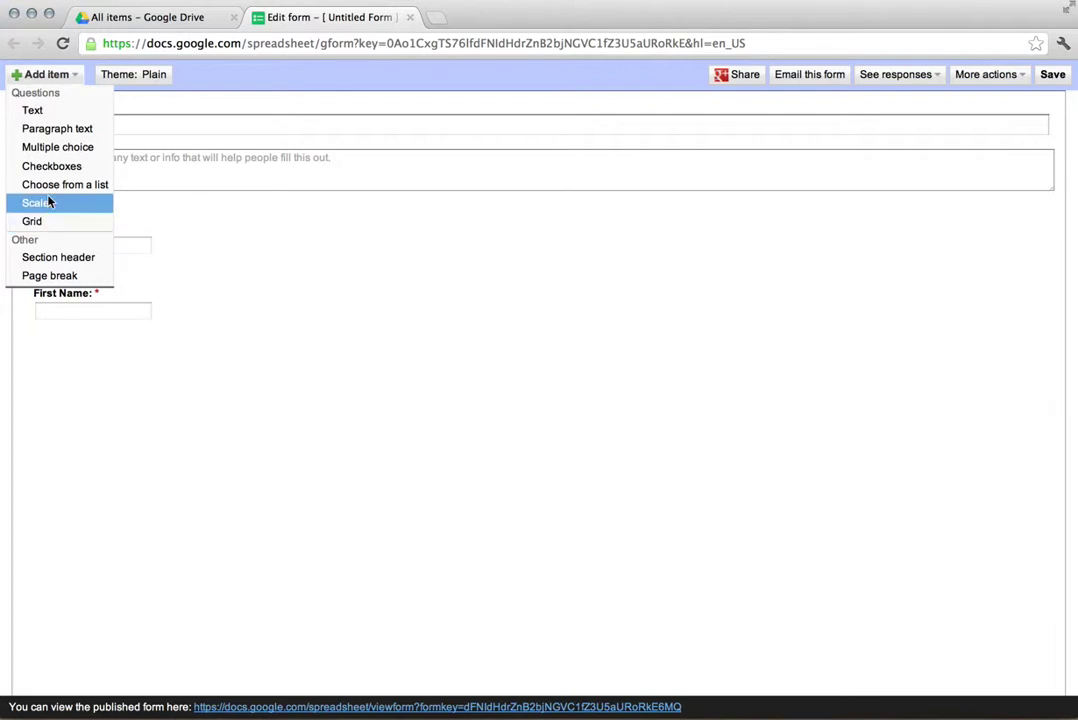
left_click(55, 147)
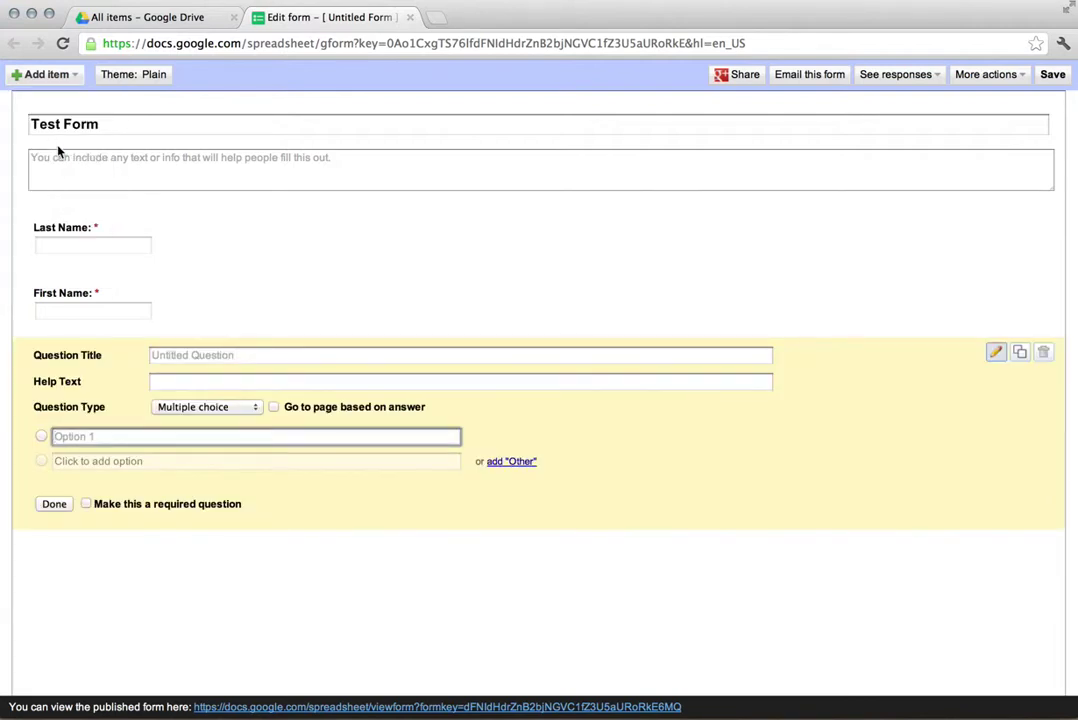
left_click(208, 357)
type("The ")
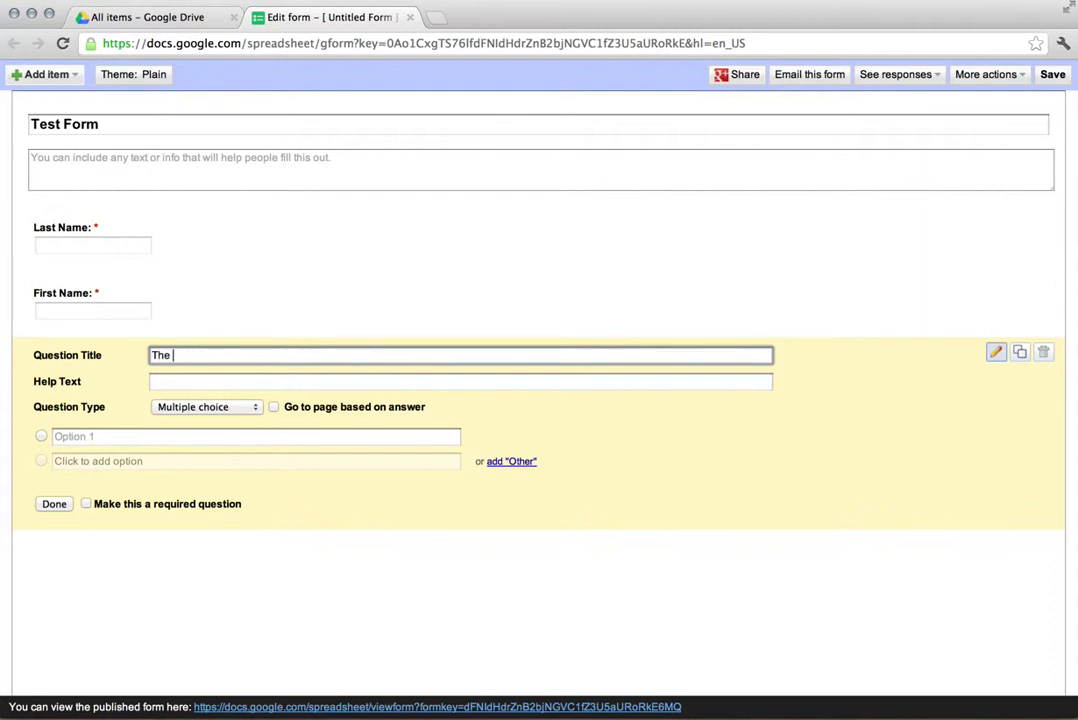
type("answer to question a) on ")
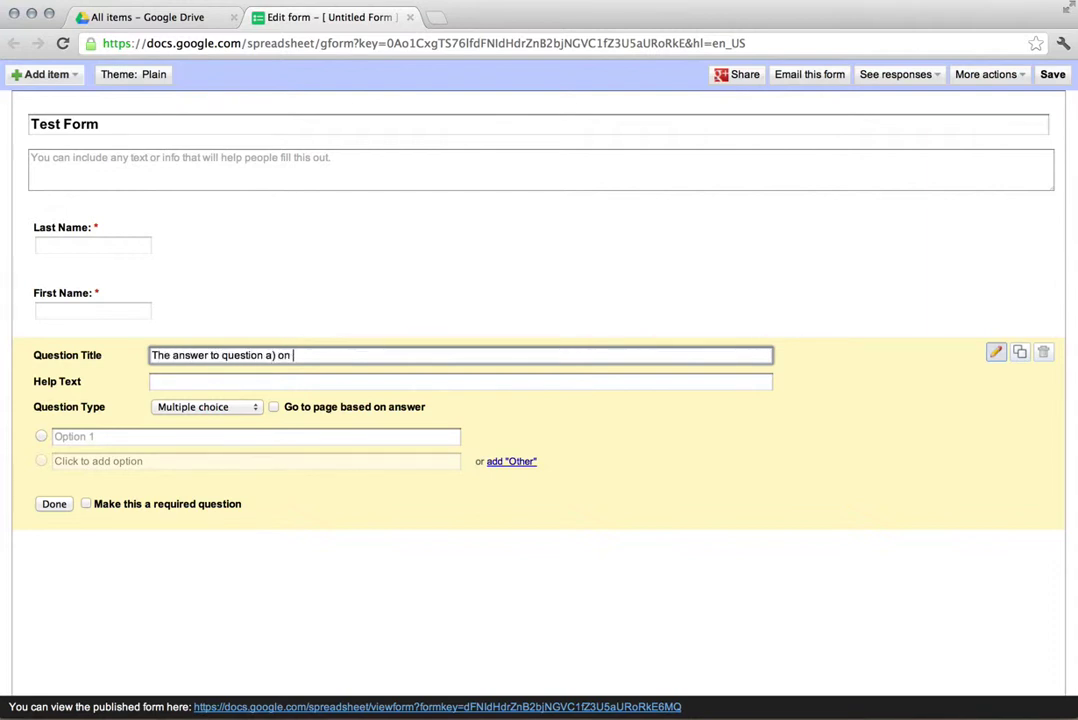
type("your iPad is:")
Enter answer options a) 130 cm, b) 13 cm, c) 20 cm and d) 100 cm.
left_click(128, 434)
type("a)")
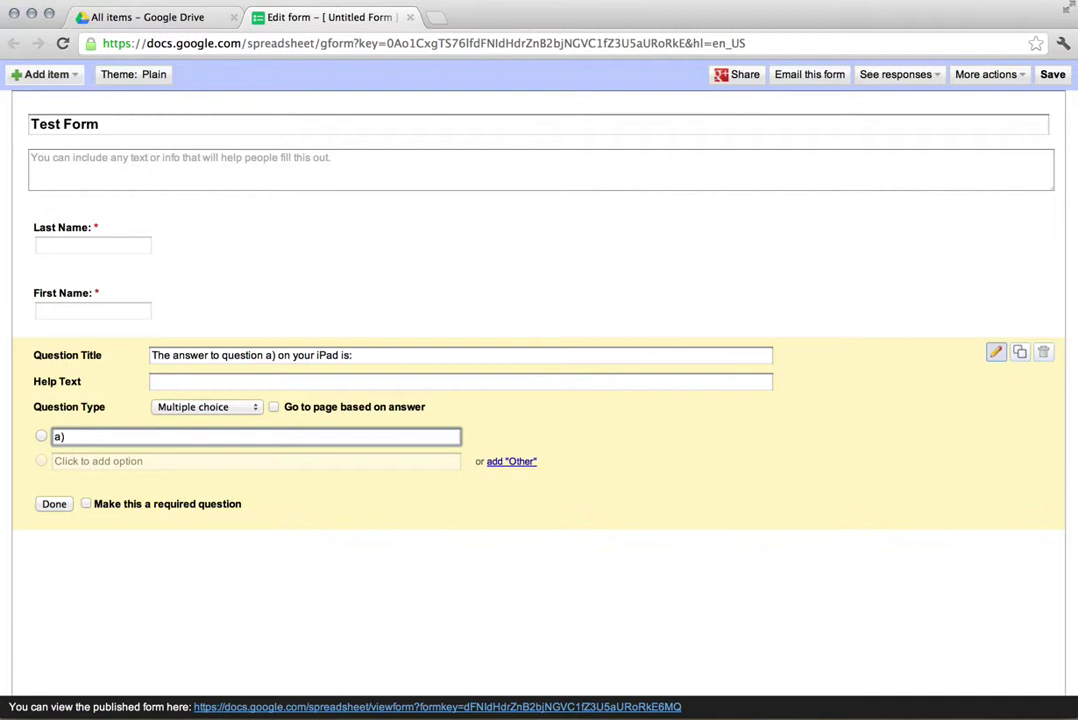
type(" 130 cm")
key("Return")
type("b) 1")
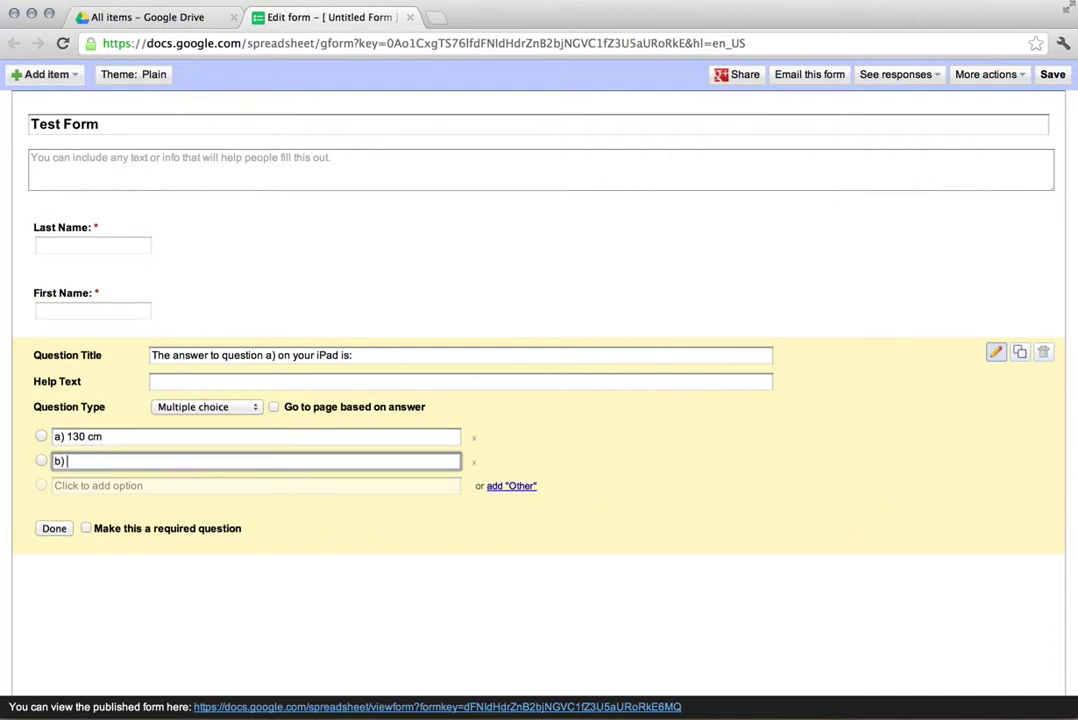
type("3 cm")
key("Return")
type("c")
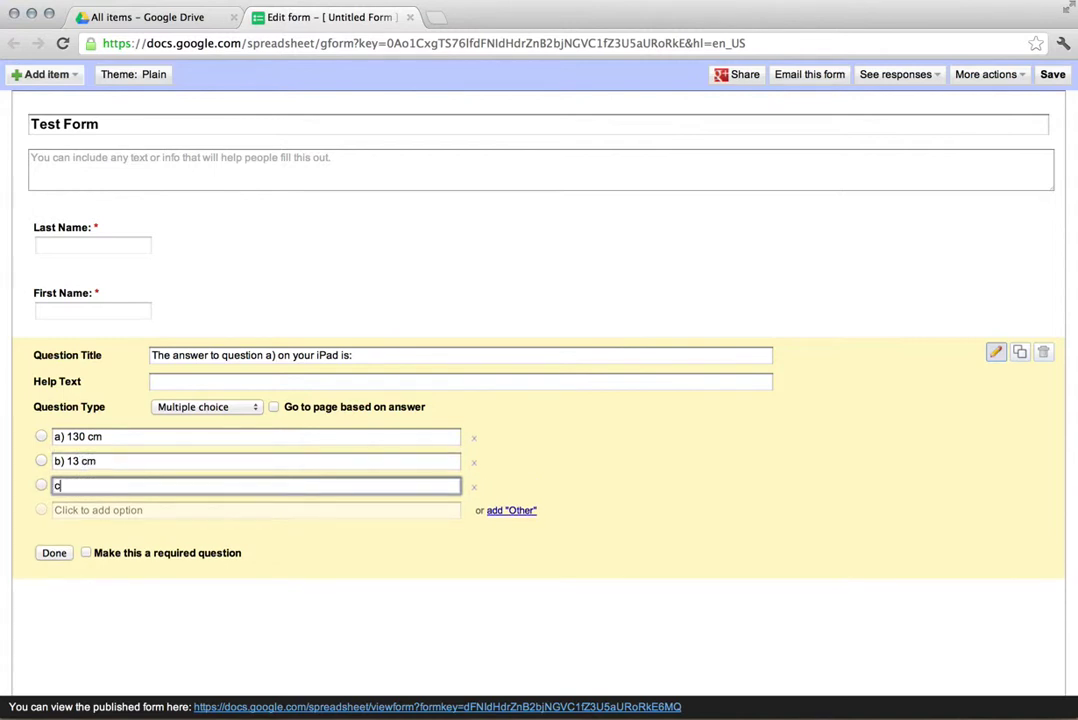
type(") 20cm")
key("Return")
type("d)")
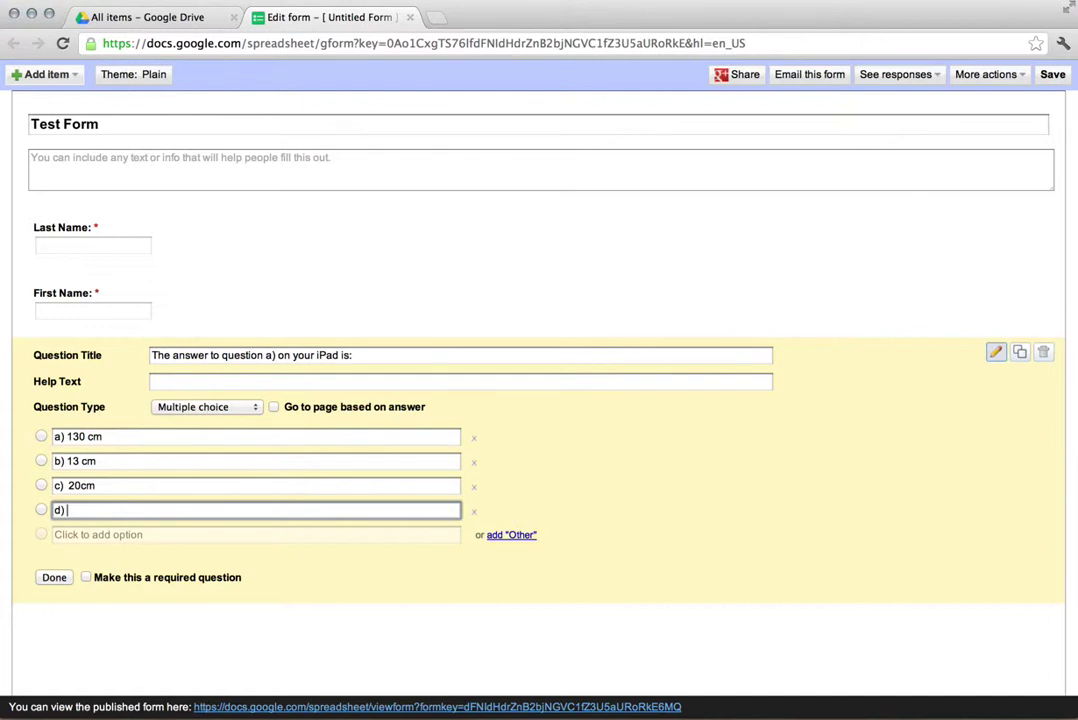
type("100 cm")
left_click(81, 485)
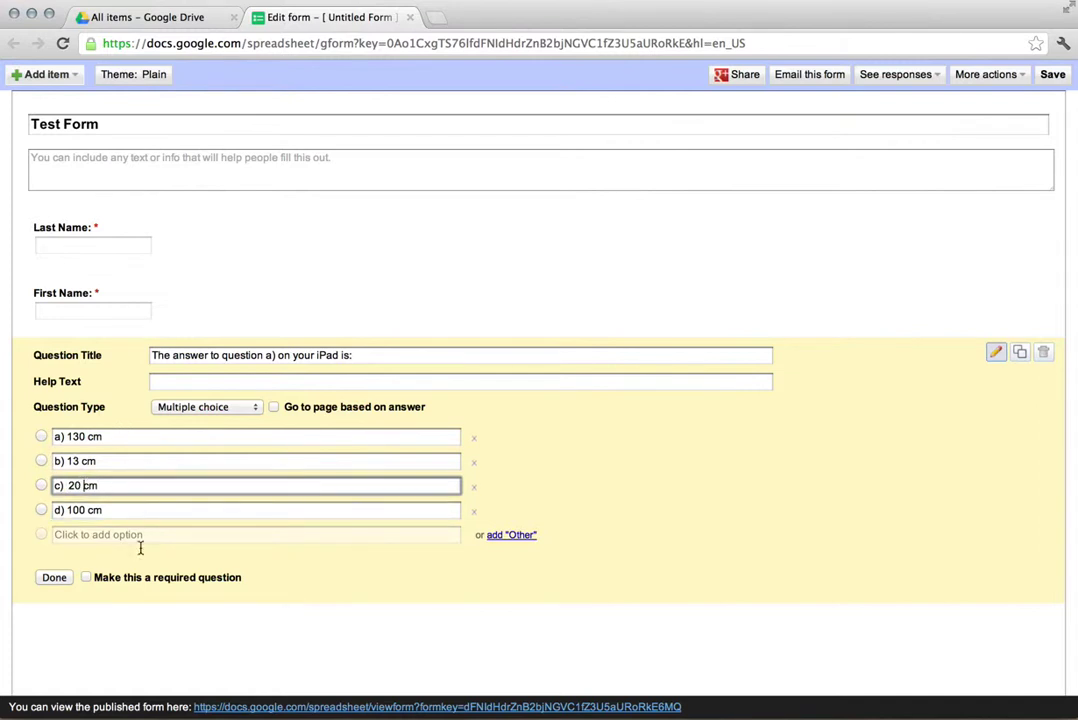
left_click(55, 578)
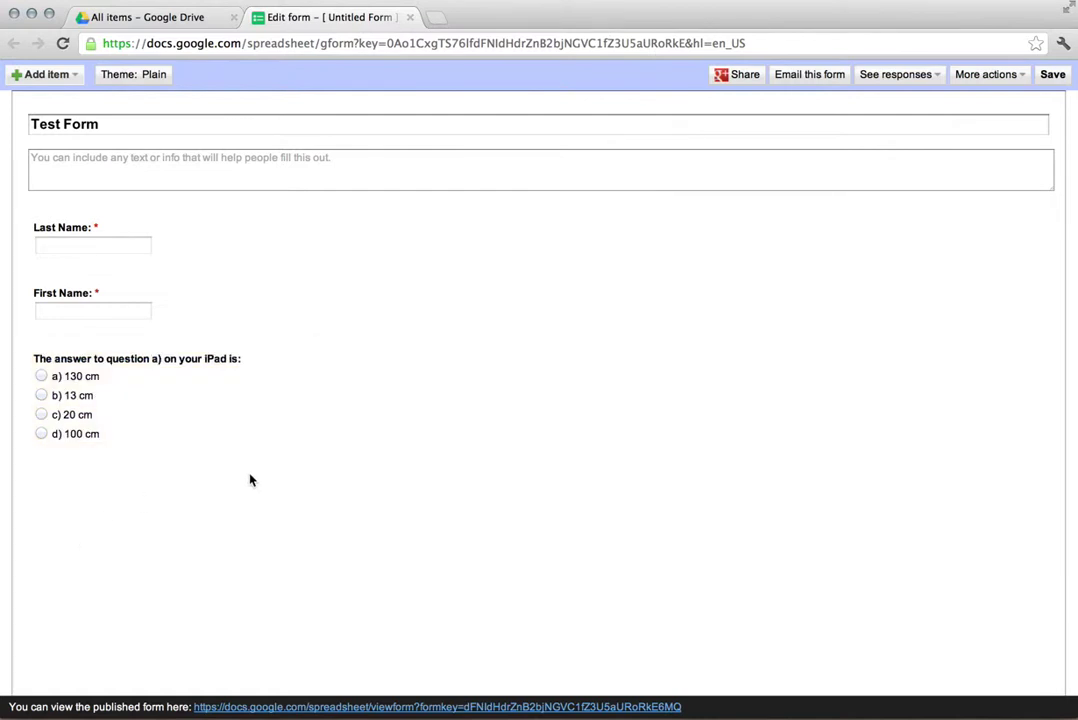
Save the form and open its published version in a new tab.
left_click(1053, 77)
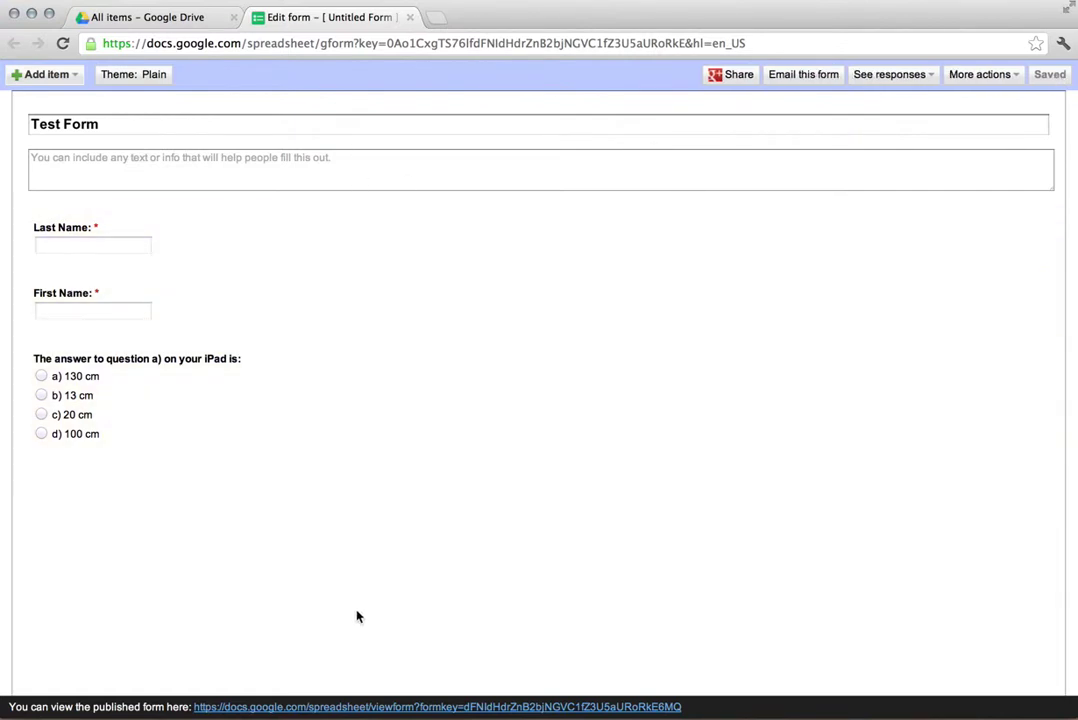
mouse_move(20, 700)
left_click(369, 708)
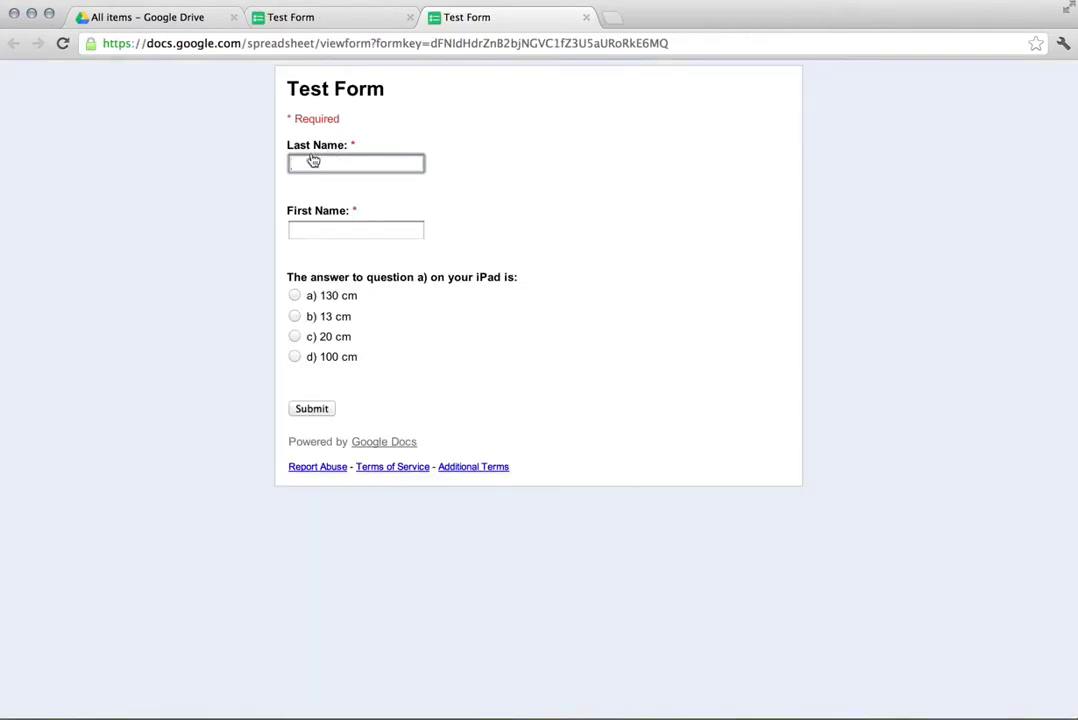
left_click(313, 24)
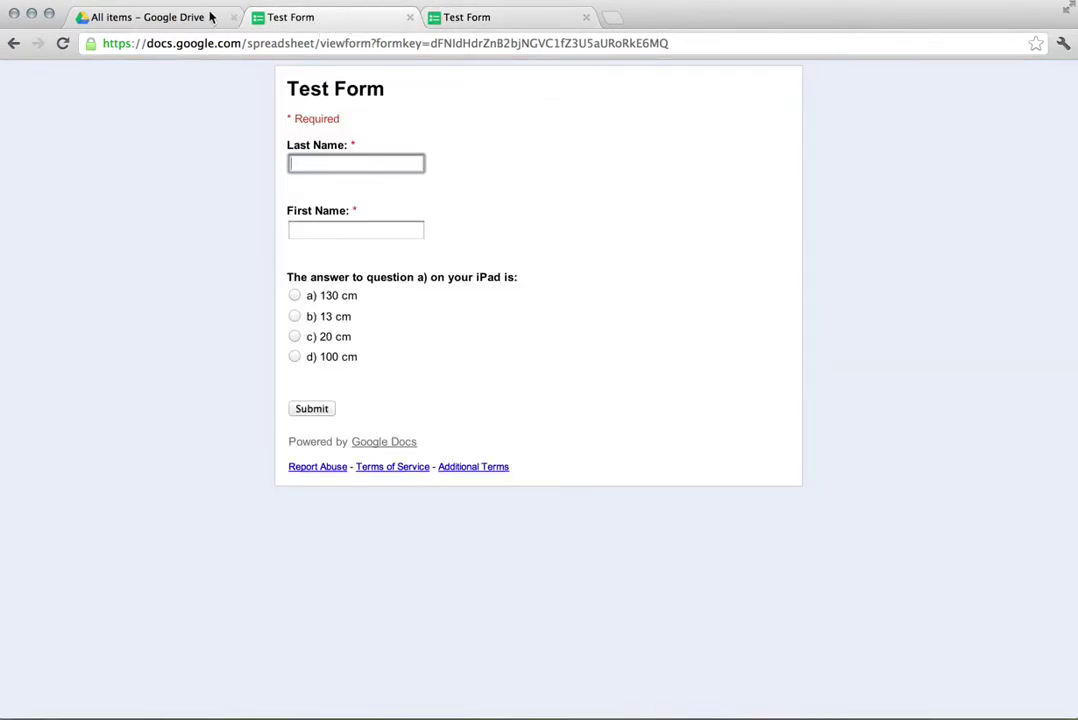
Switch between the two Test Form tabs, then return to the Google Drive file list.
left_click(467, 20)
left_click(370, 22)
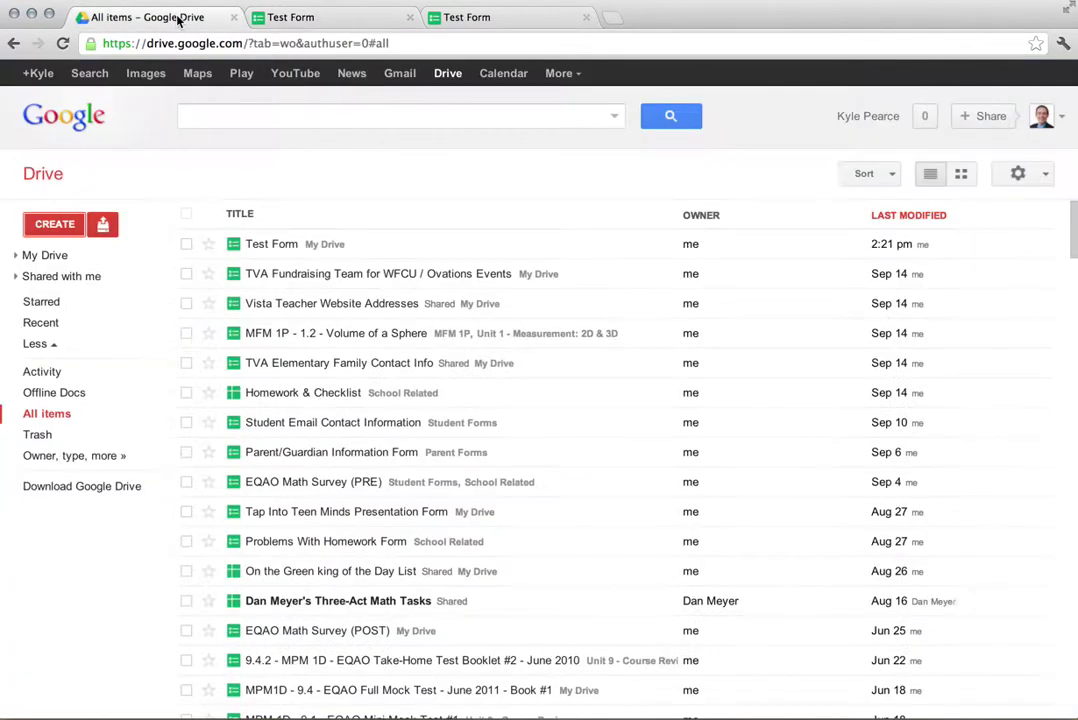
left_click(178, 19)
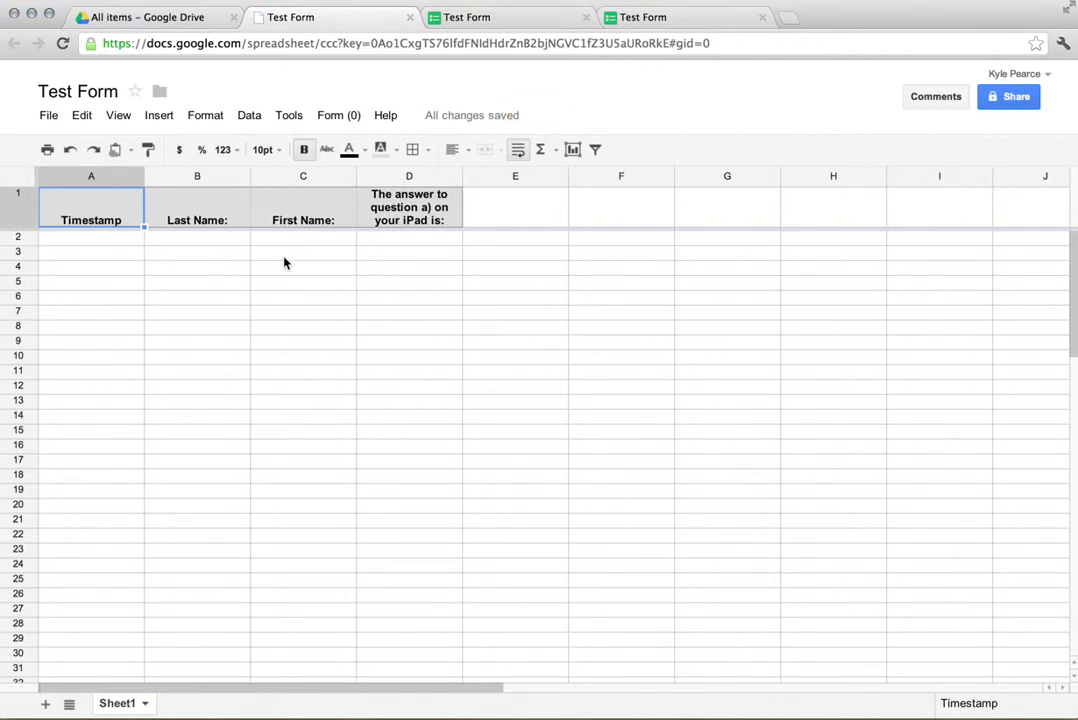
In the live form, enter a last and first name, choose b) 13 cm, and submit.
left_click(643, 18)
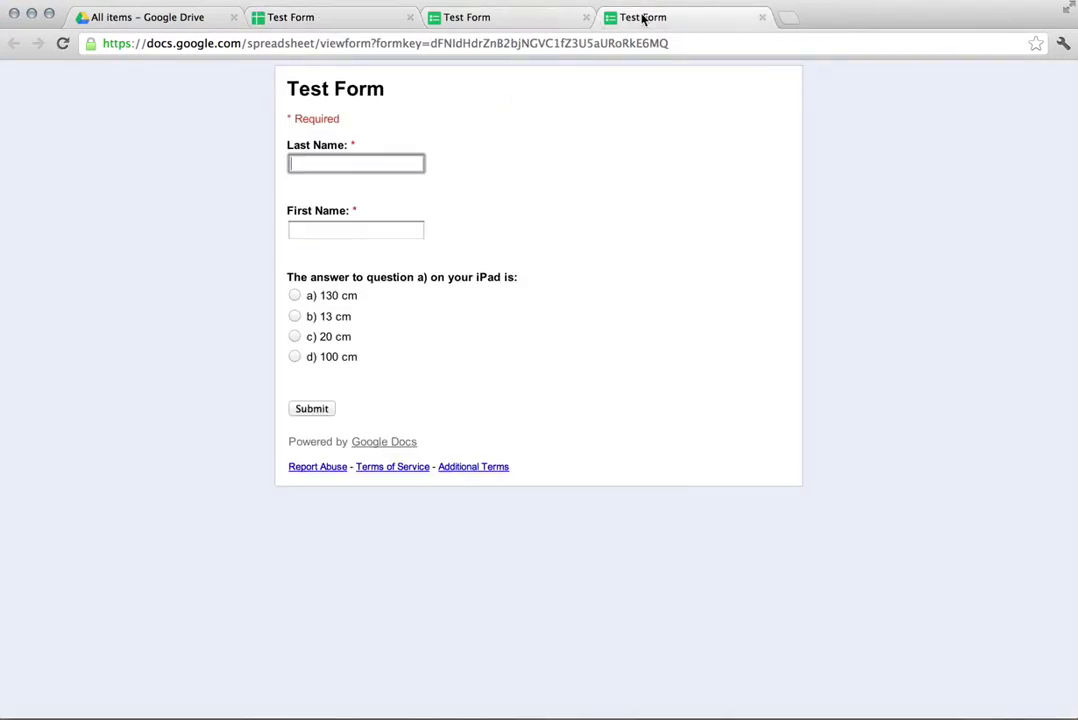
left_click(345, 170)
type("Pearce")
key("Tab")
type("K")
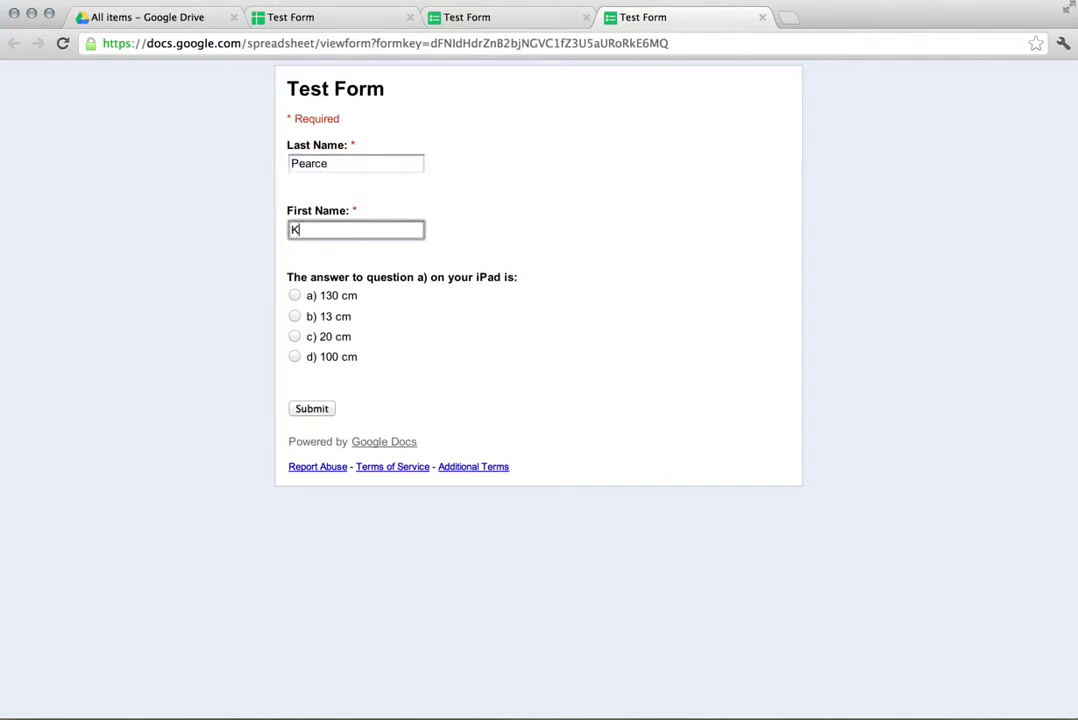
type("yle")
left_click(295, 316)
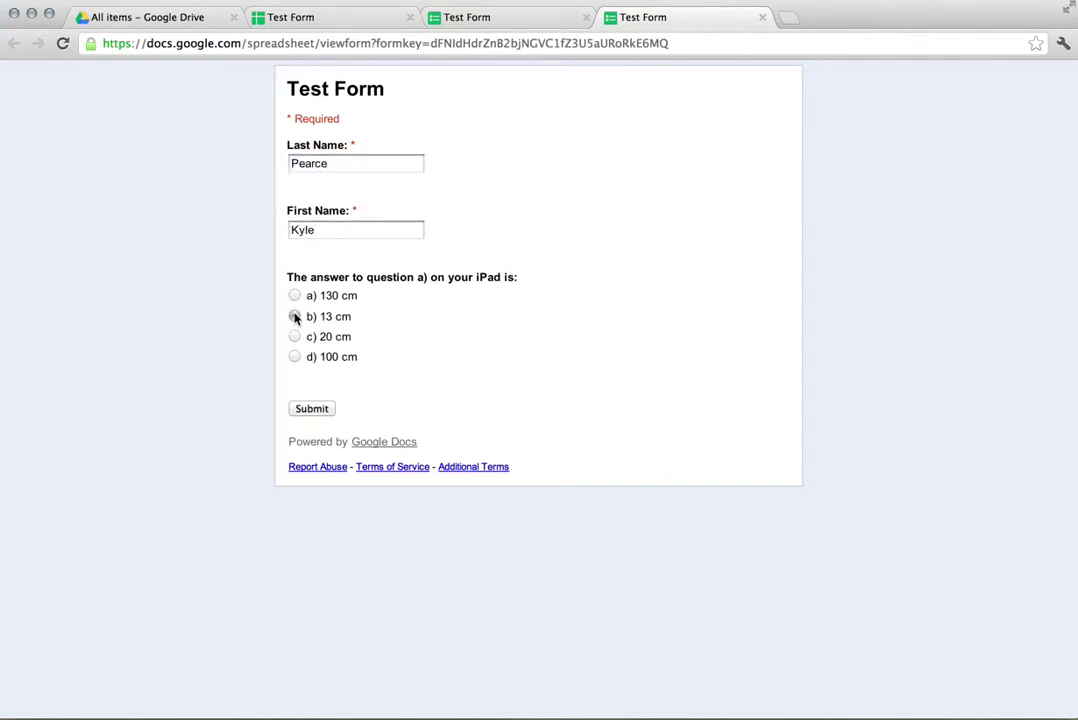
left_click(309, 411)
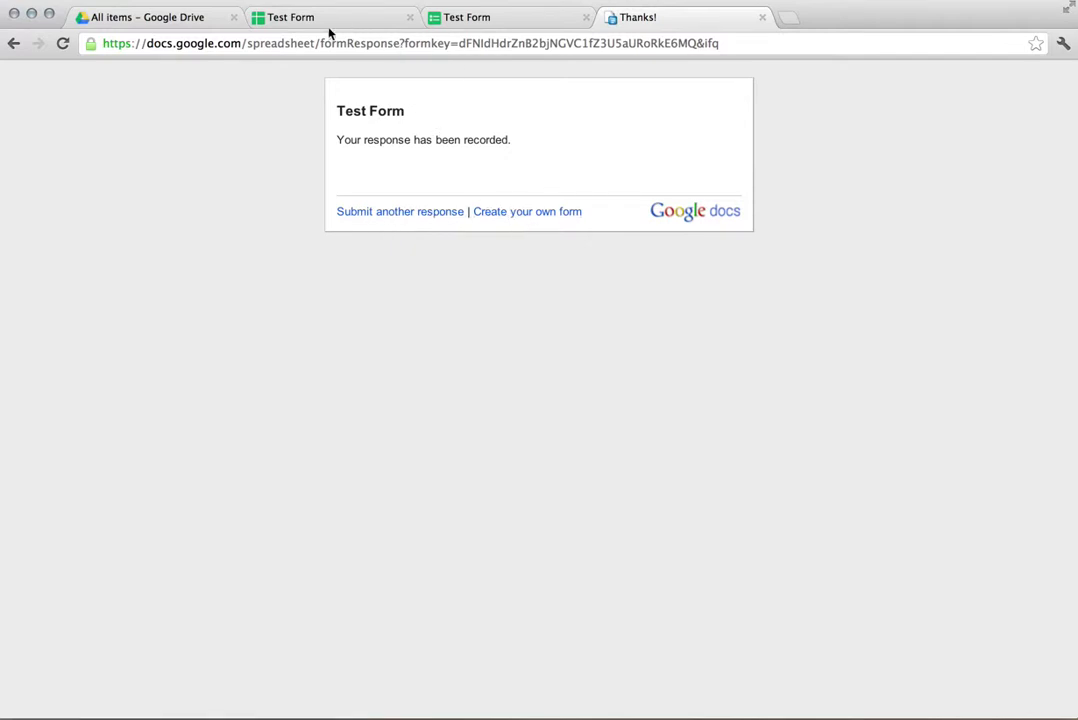
Check the recorded answer in cell D2 of the response sheet and review its sharing settings.
left_click(280, 30)
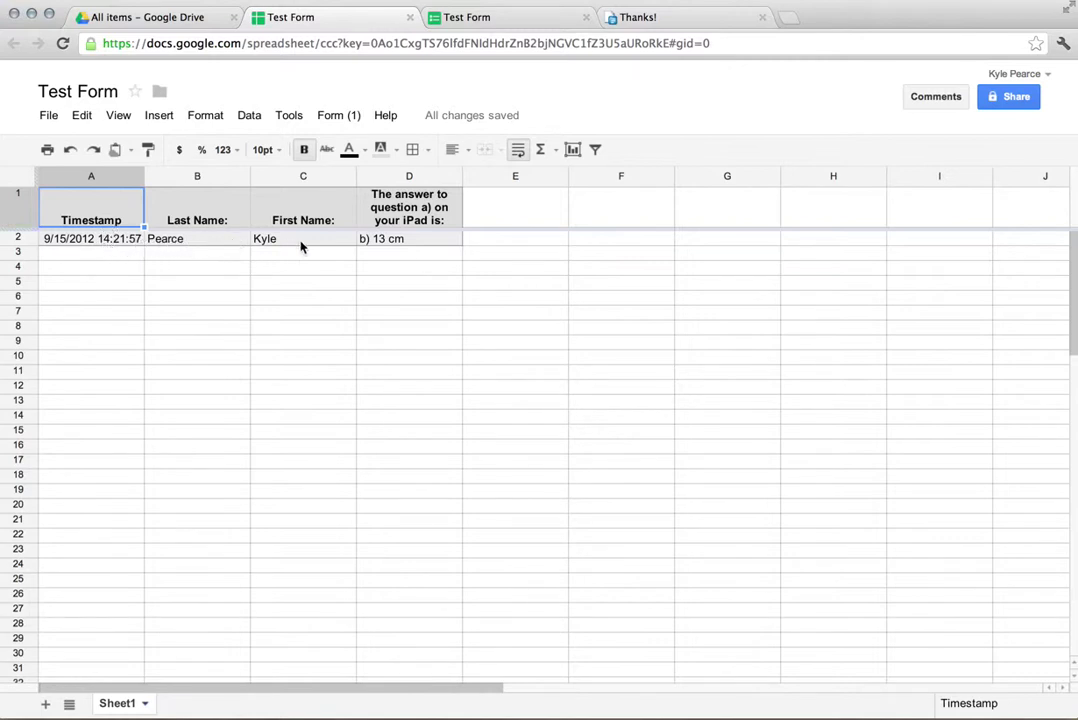
left_click(396, 243)
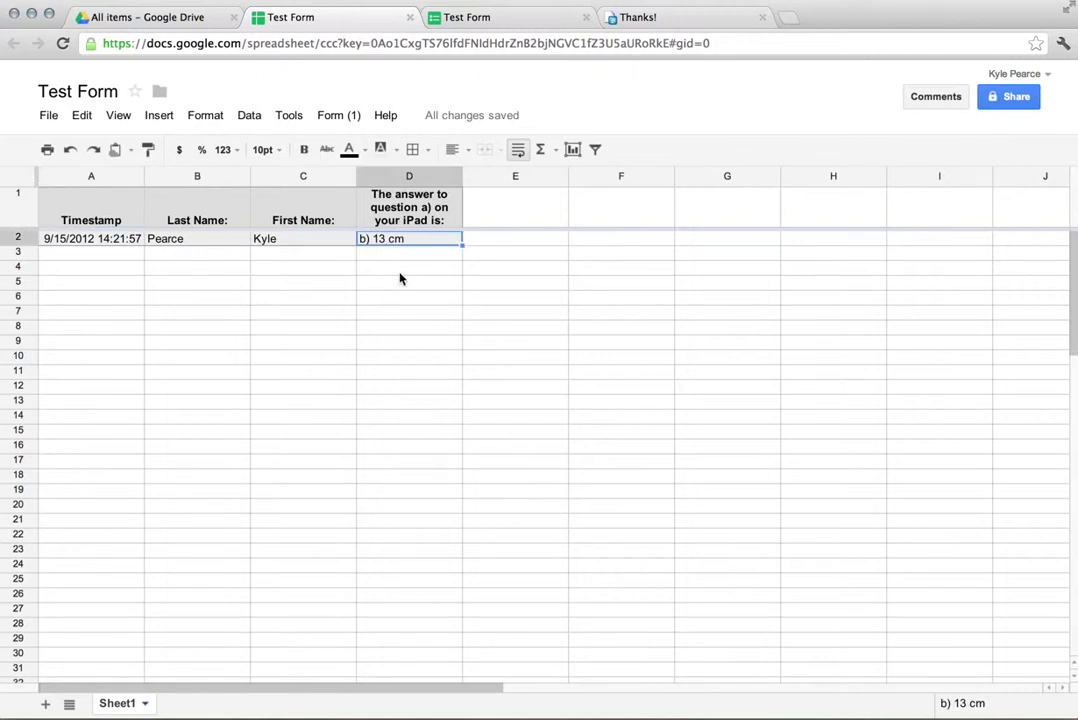
scroll(399, 277, "down", 5)
scroll(400, 279, "right", 3)
scroll(400, 279, "up", 5)
scroll(400, 279, "left", 3)
left_click(1022, 97)
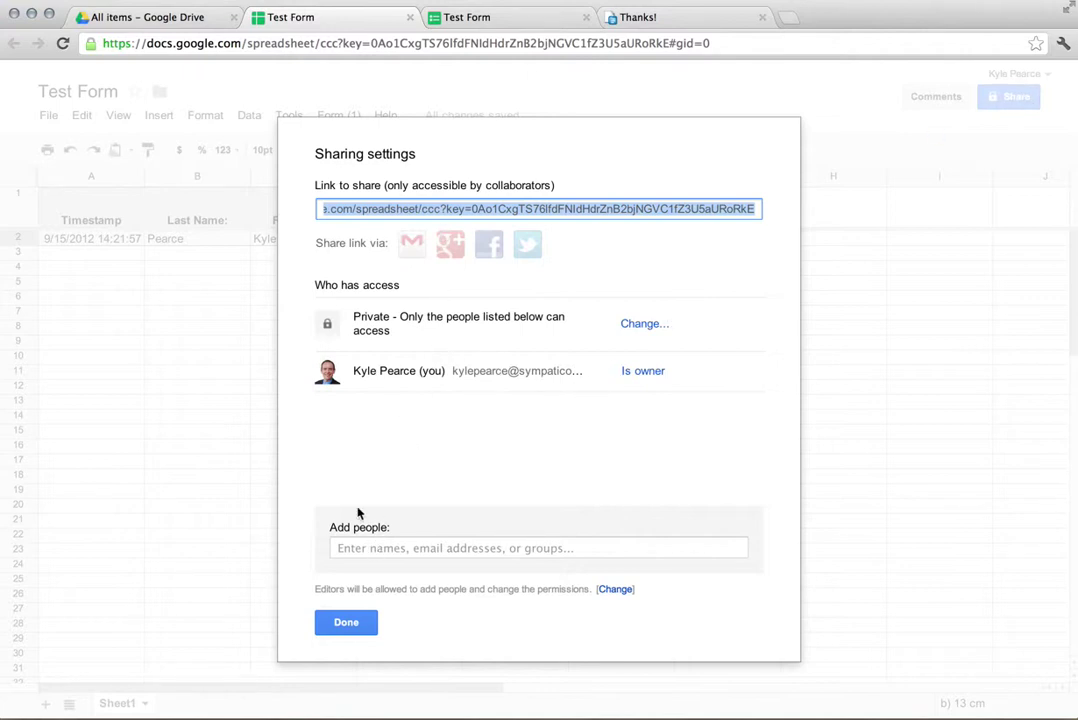
left_click(337, 630)
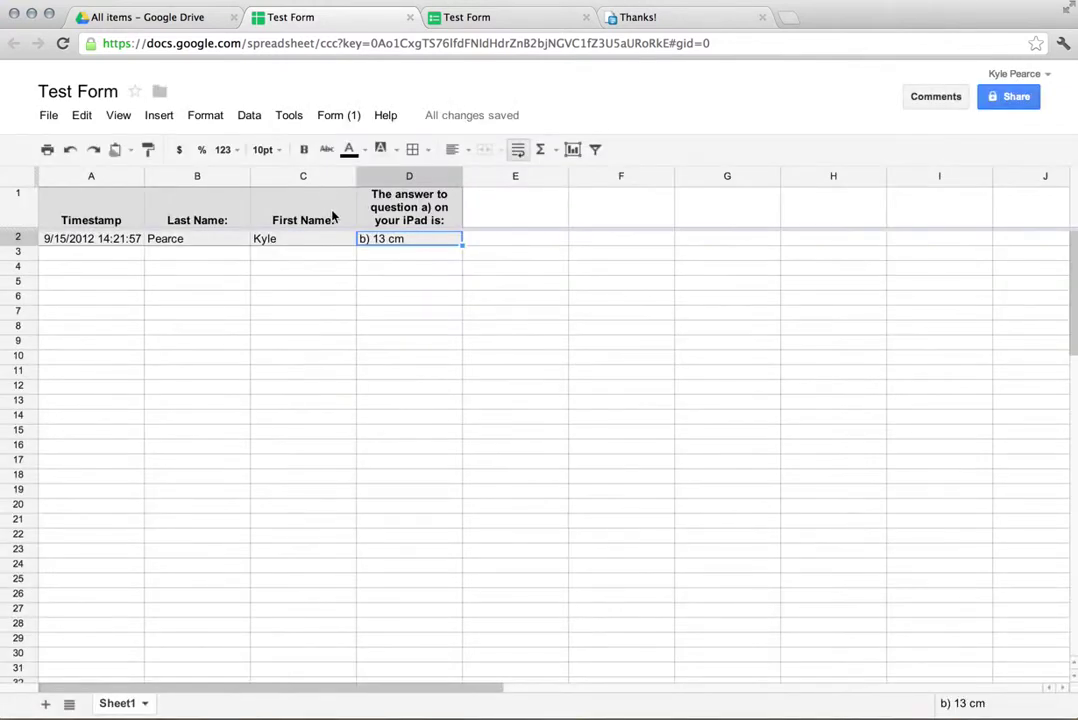